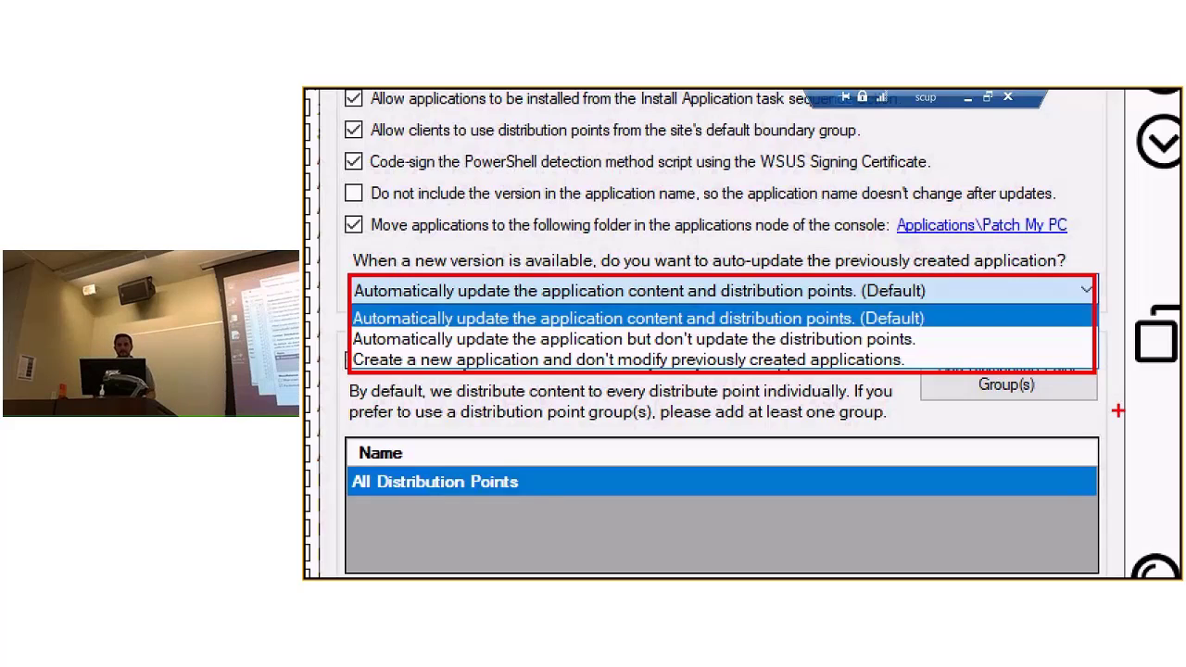
Accept the base install options, keeping the default automatic update of application content and distribution points
key(super+minus)
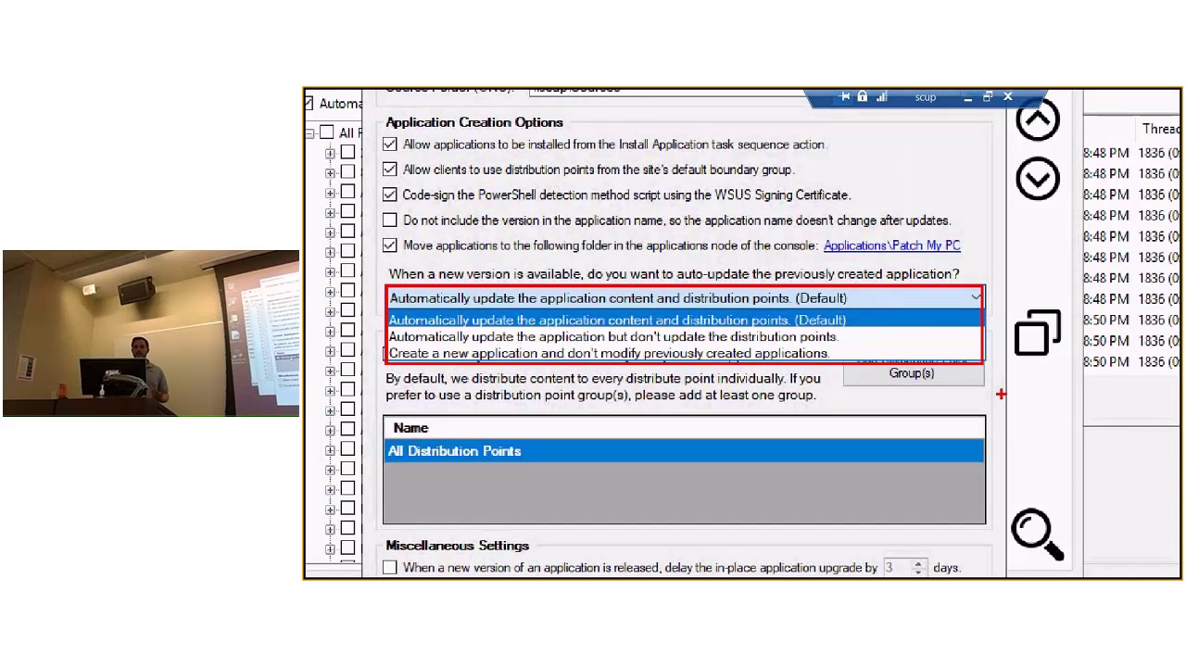
key(super+Escape)
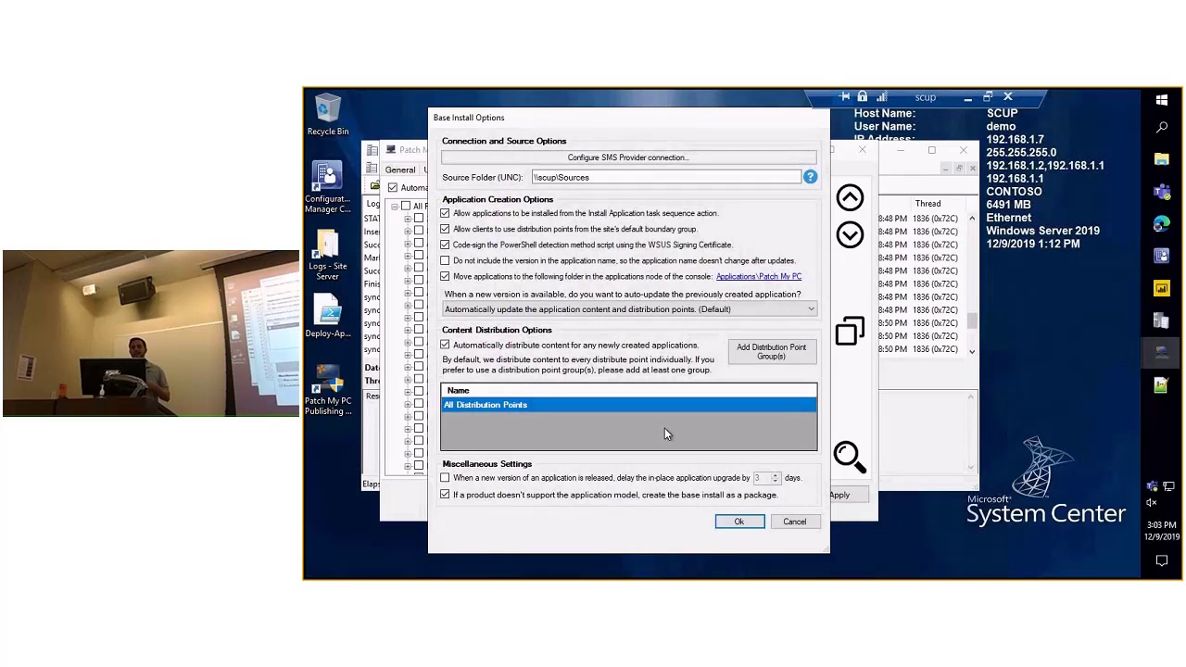
key(Tab)
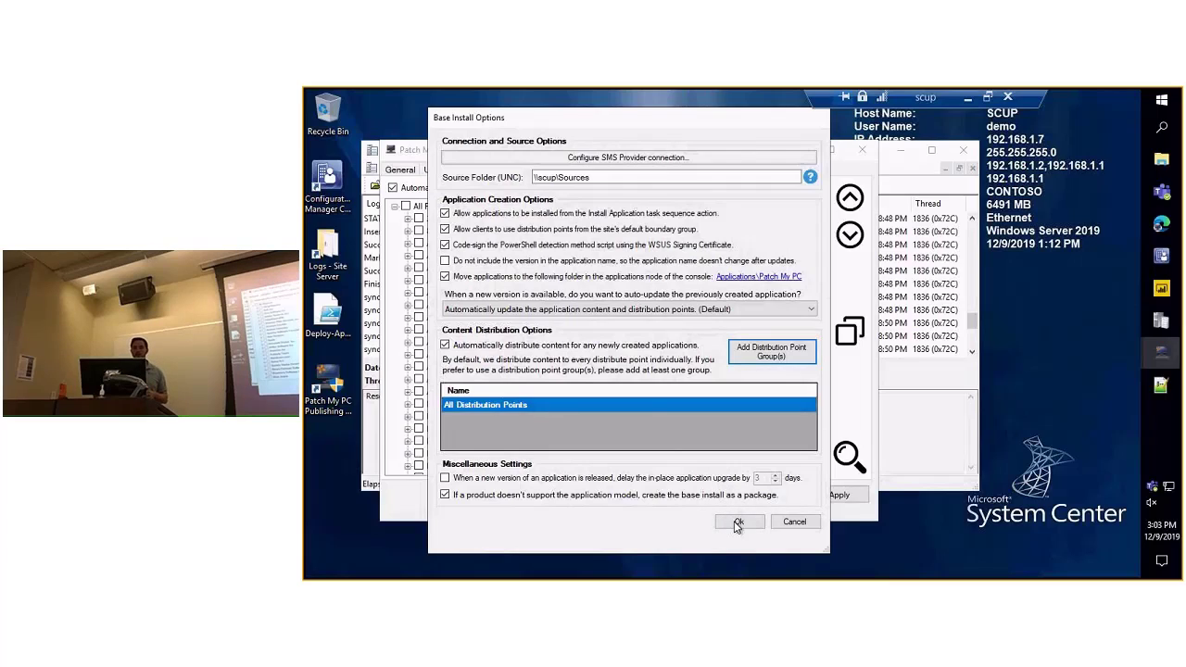
click(737, 521)
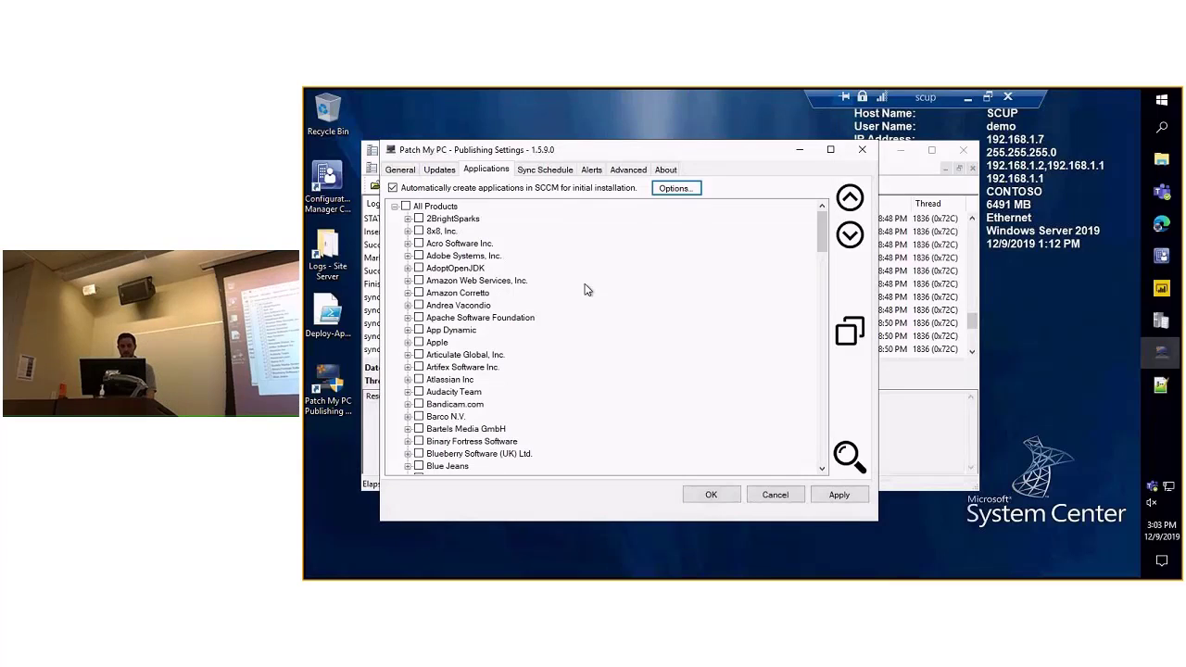
Search the applications product list for java
key(ctrl+f)
text(java)
key(Return)
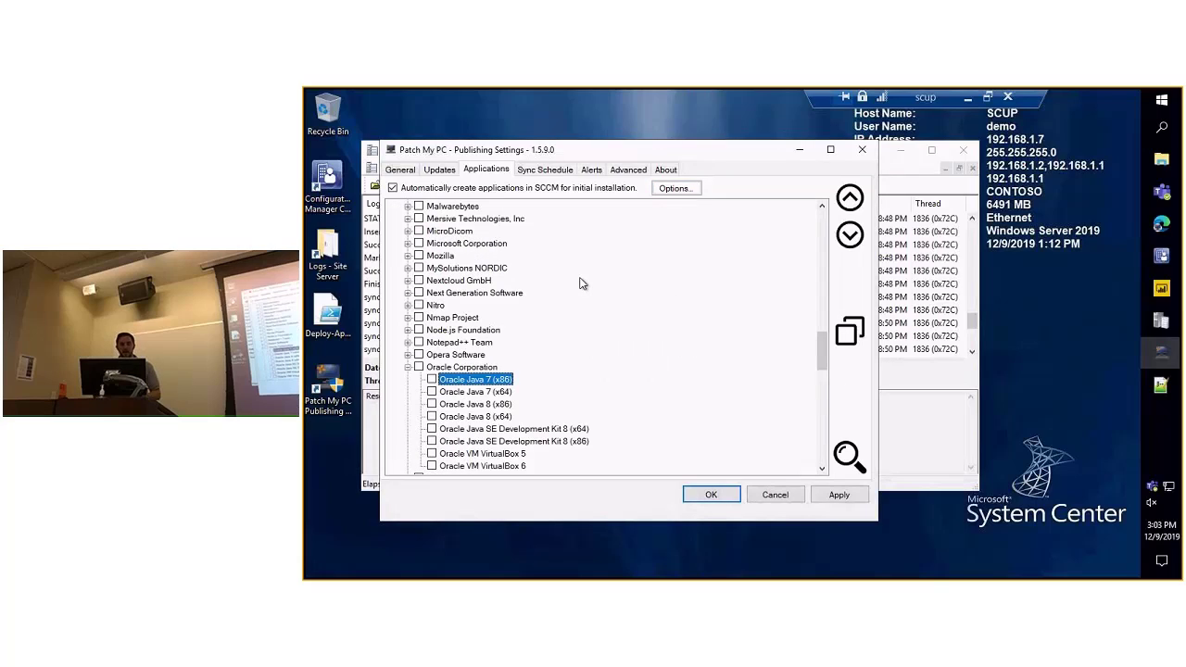
scroll(586, 301, down, 1)
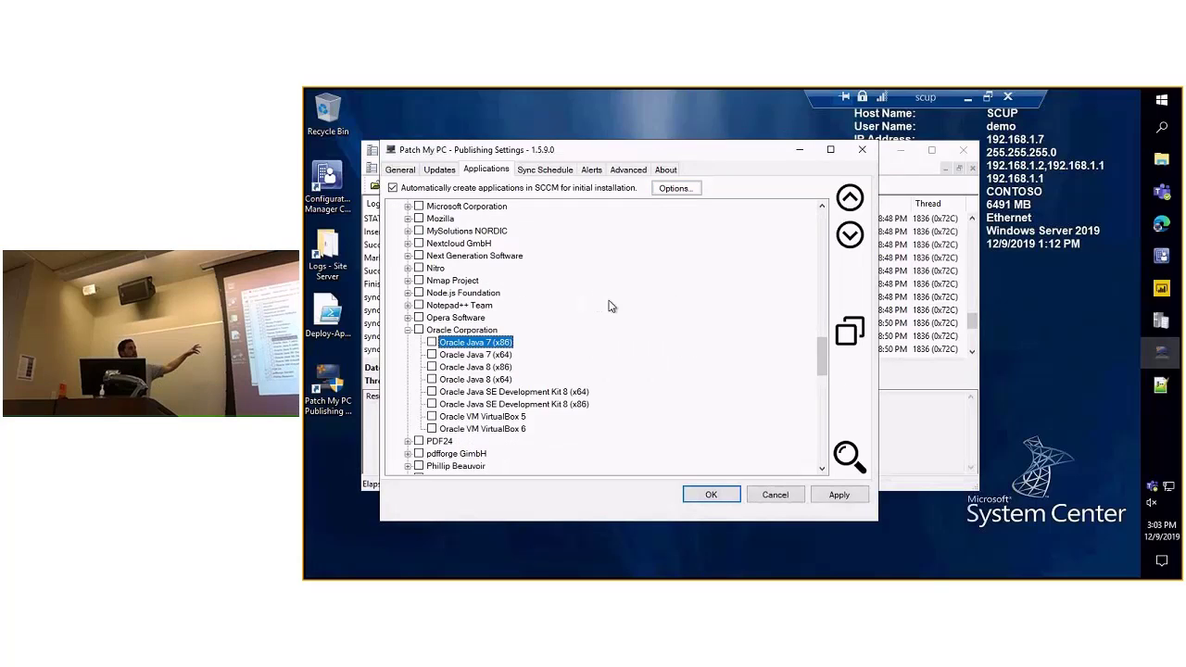
Copy the enabled products from the software updates list to the applications list, including their custom actions
click(846, 336)
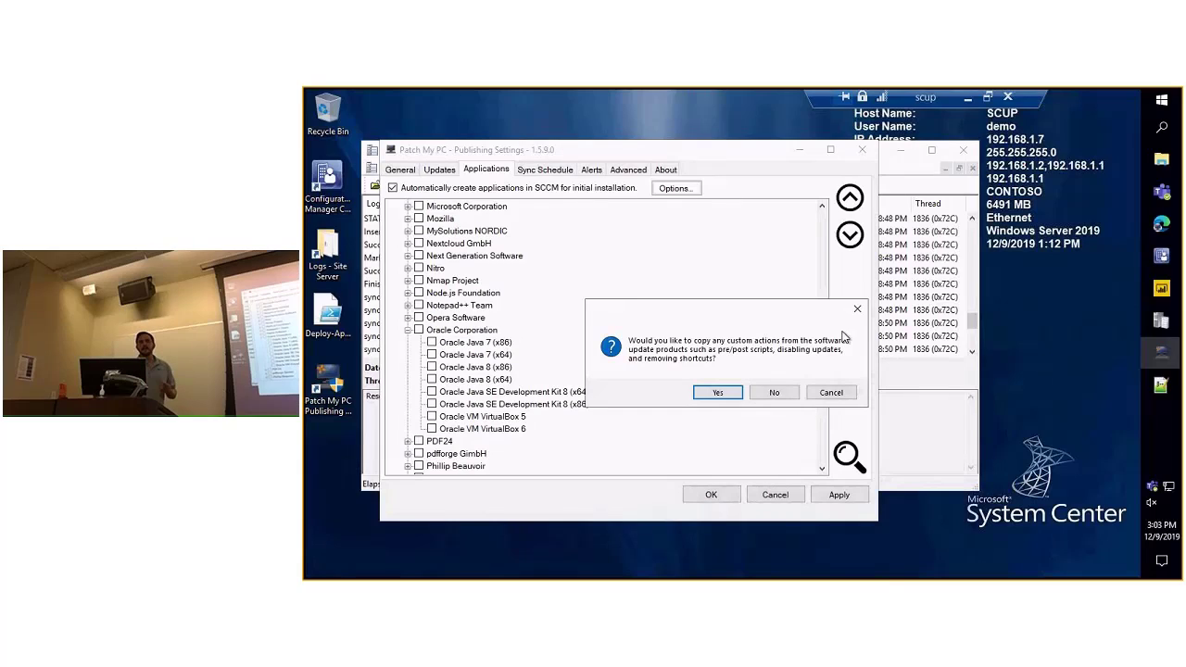
click(713, 393)
scroll(583, 373, down, 3)
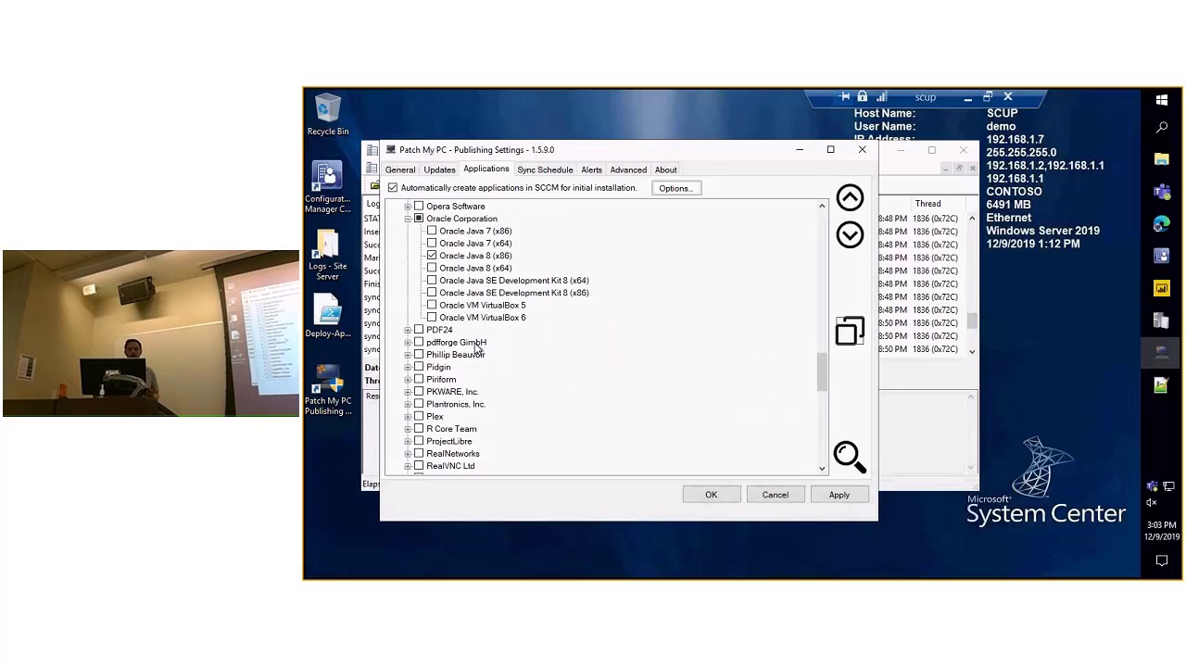
Examine the customization options for Google Chrome (x64) under Google, Inc., including run times, custom folder and application icon
scroll(477, 348, up, 15)
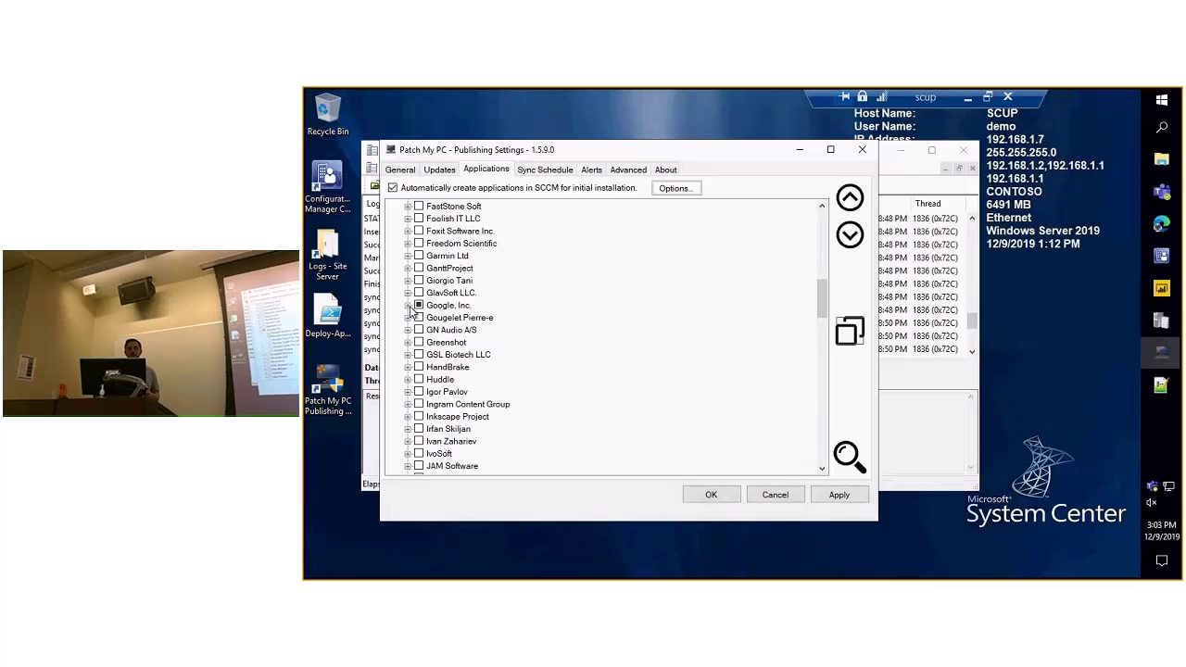
click(407, 304)
right_click(476, 331)
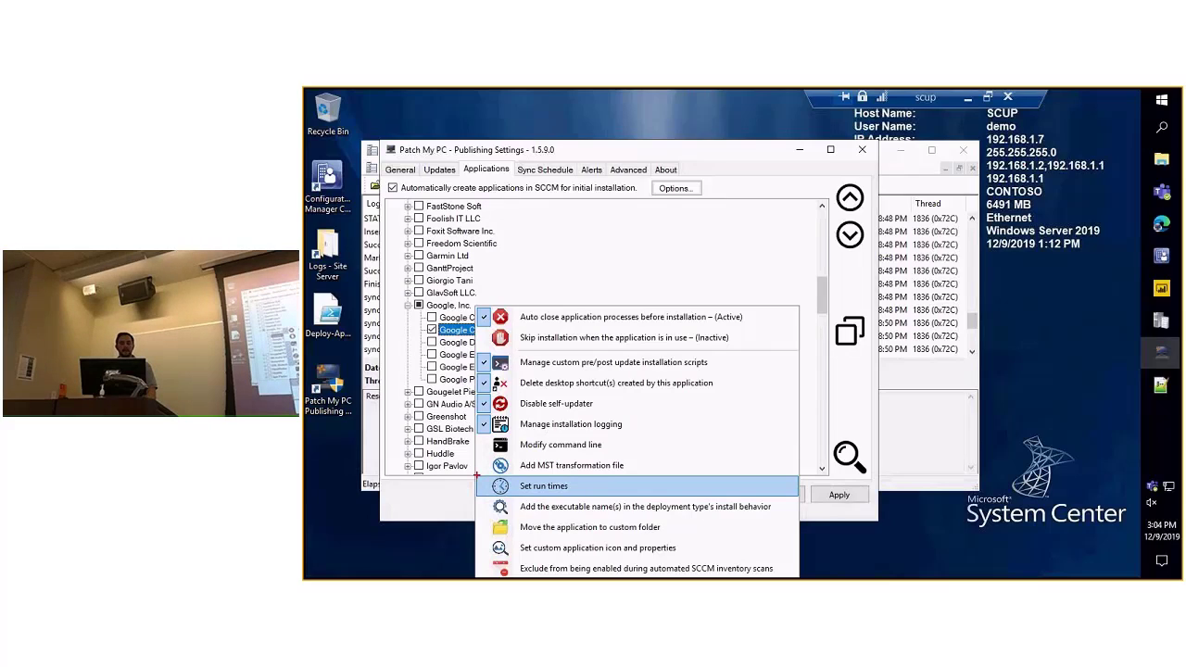
drag(477, 475, 804, 555)
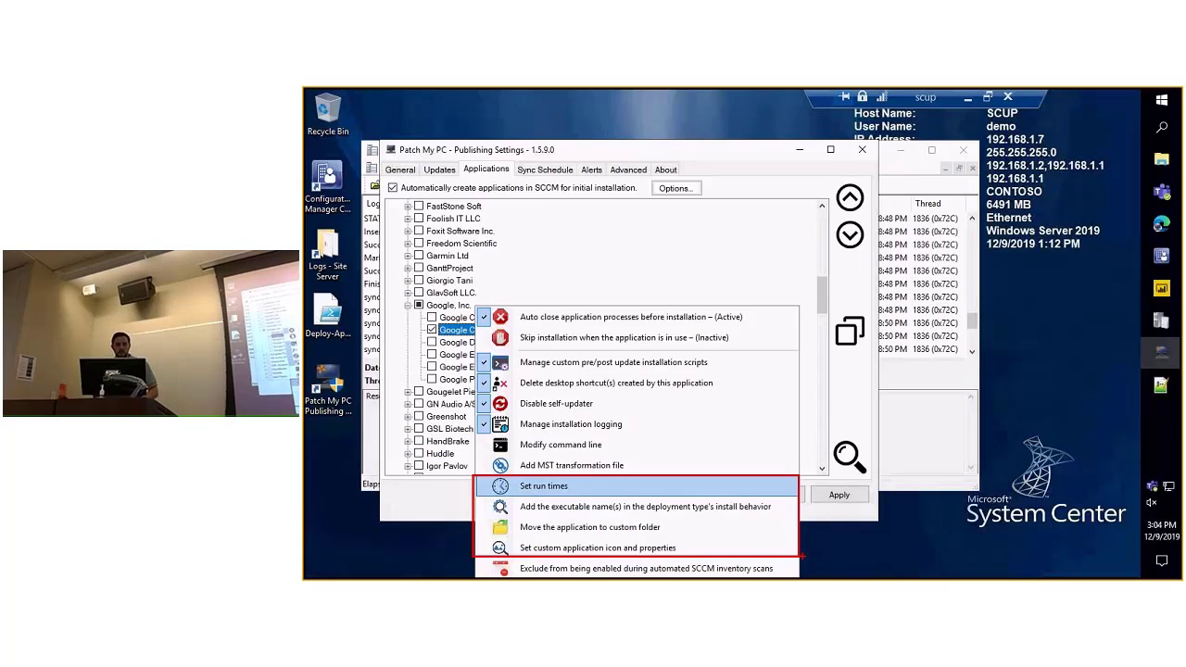
key(Escape)
Search the product list for 7-Zip and enable 7-Zip (x64) - EXE Install
key(ctrl+f)
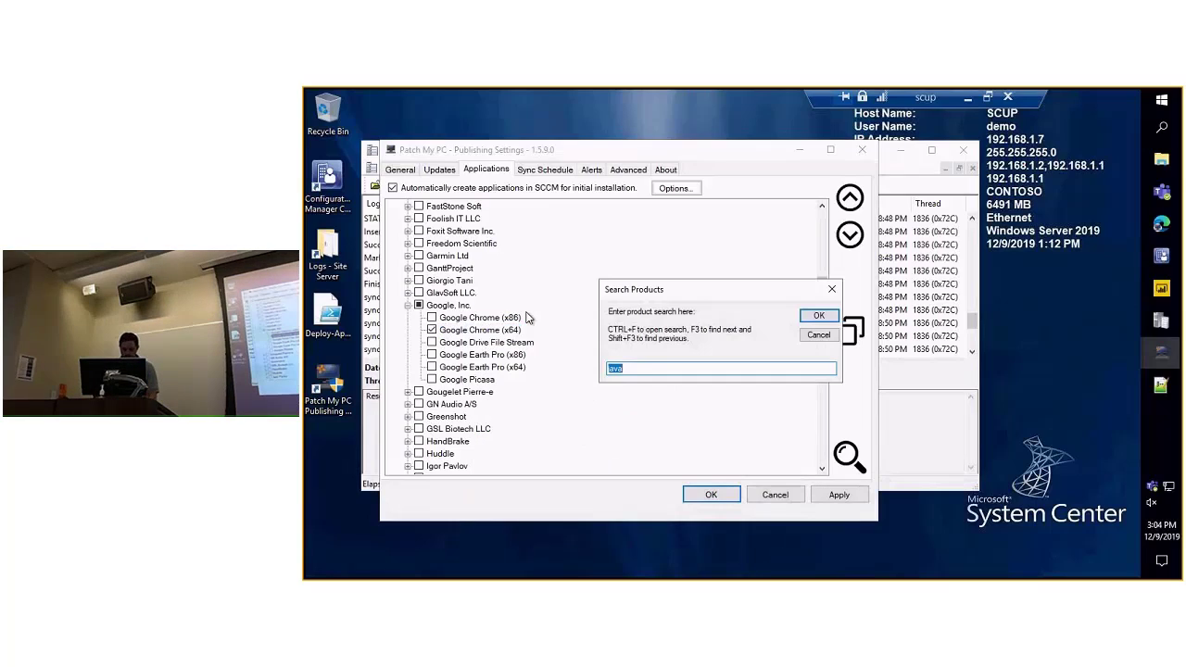
key(Return)
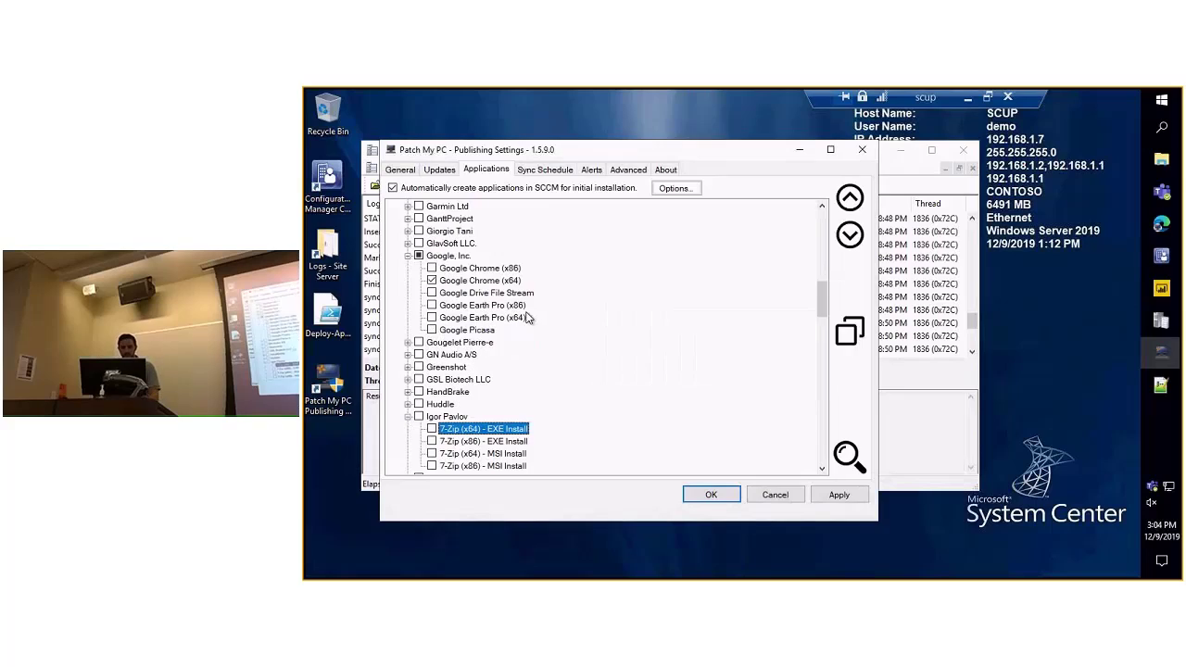
click(432, 429)
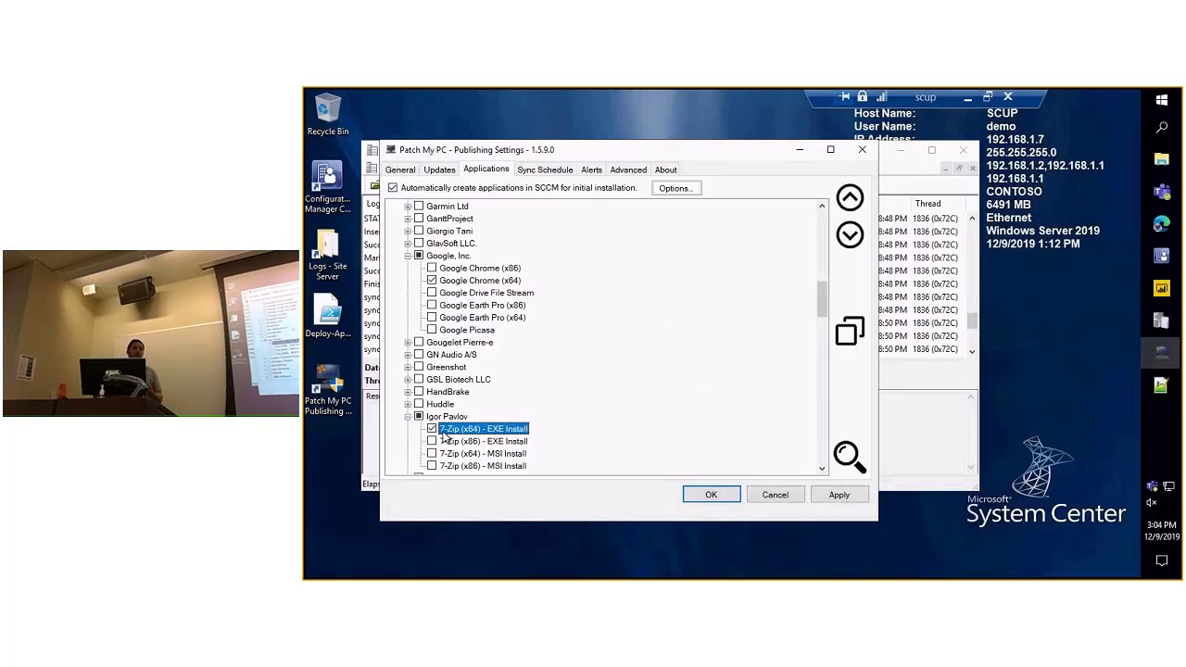
Set the maximum run time of 7-Zip (x64) - EXE Install to 15 minutes and add its executable names to the install behavior
scroll(443, 435, down, 4)
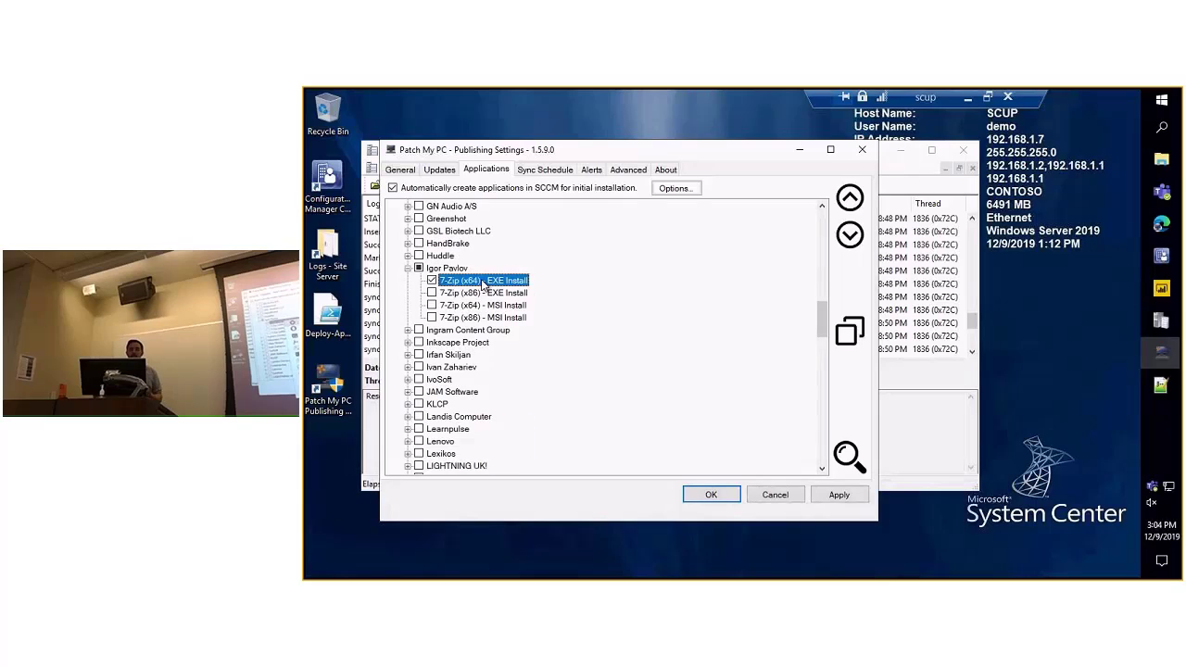
right_click(476, 280)
click(546, 437)
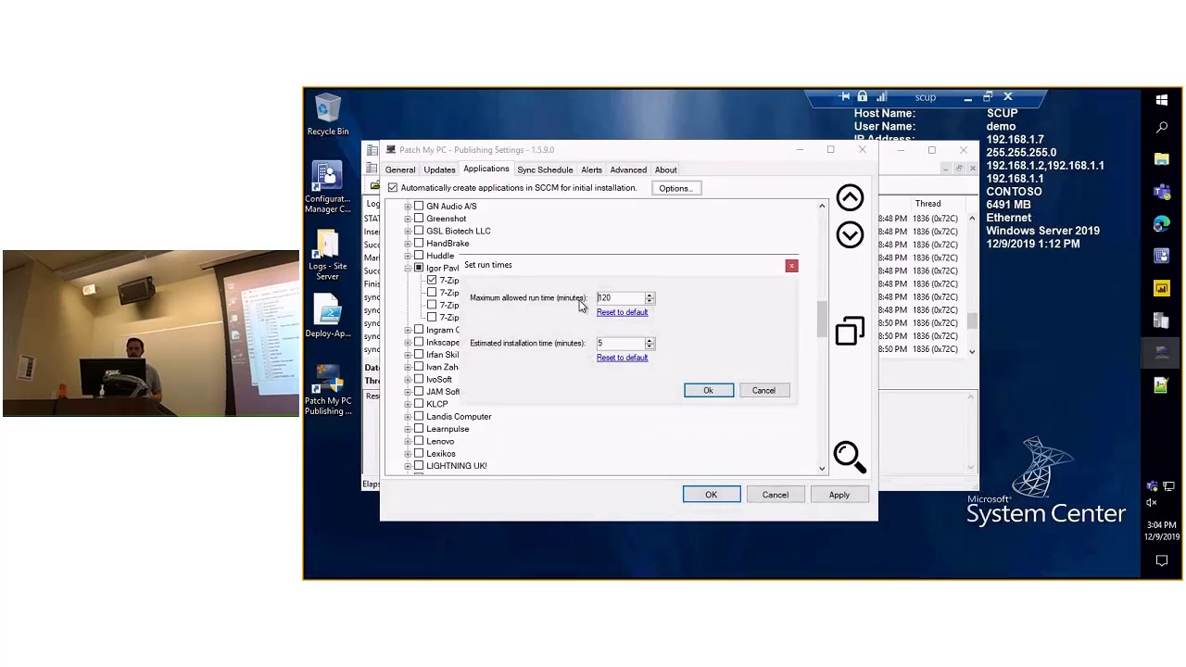
key(ctrl+a)
text(15)
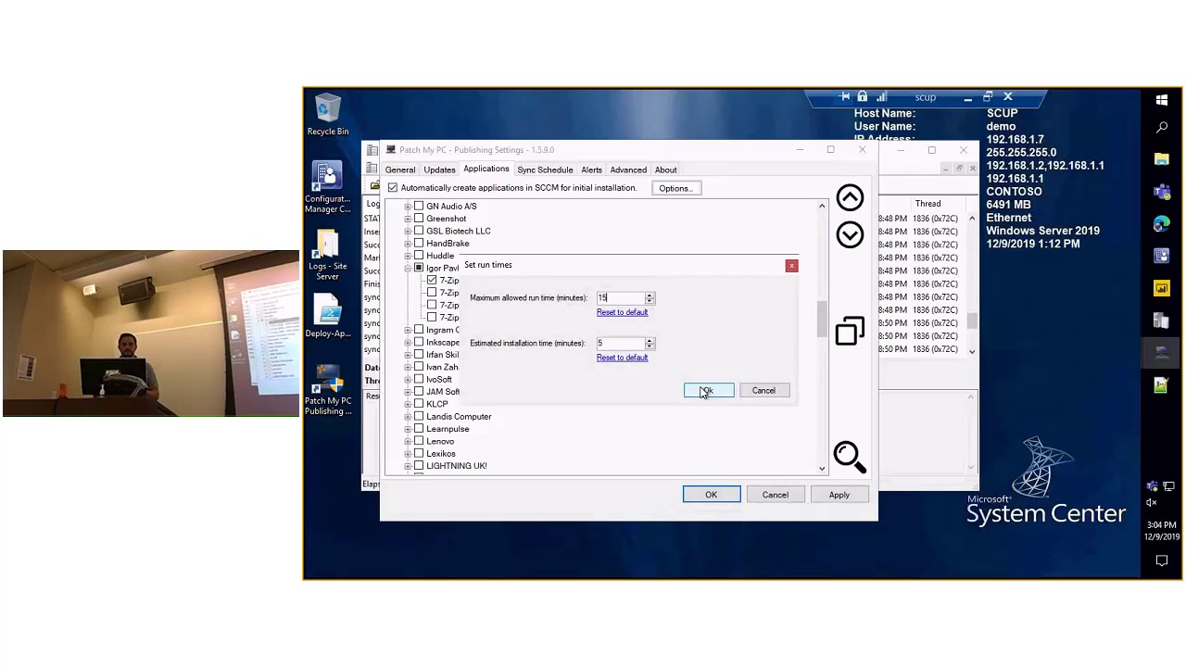
click(705, 391)
right_click(469, 280)
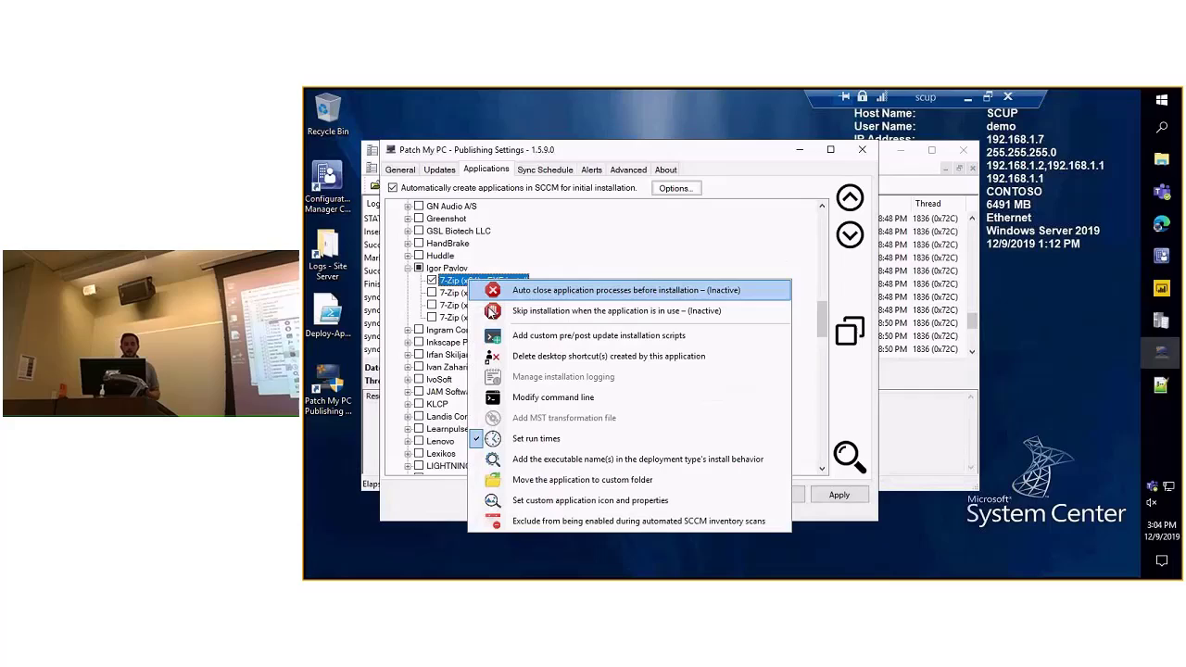
click(545, 460)
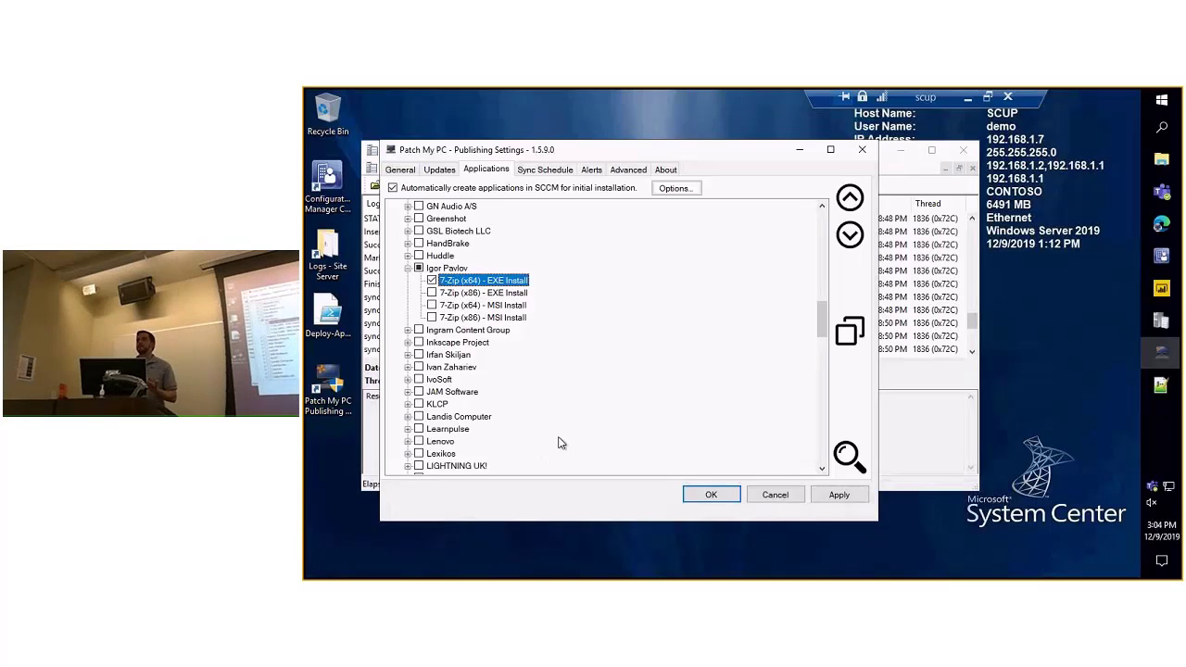
Have 7-Zip (x64) - EXE Install moved to the console folder Applications\Patch My PC\7-Zip
right_click(481, 280)
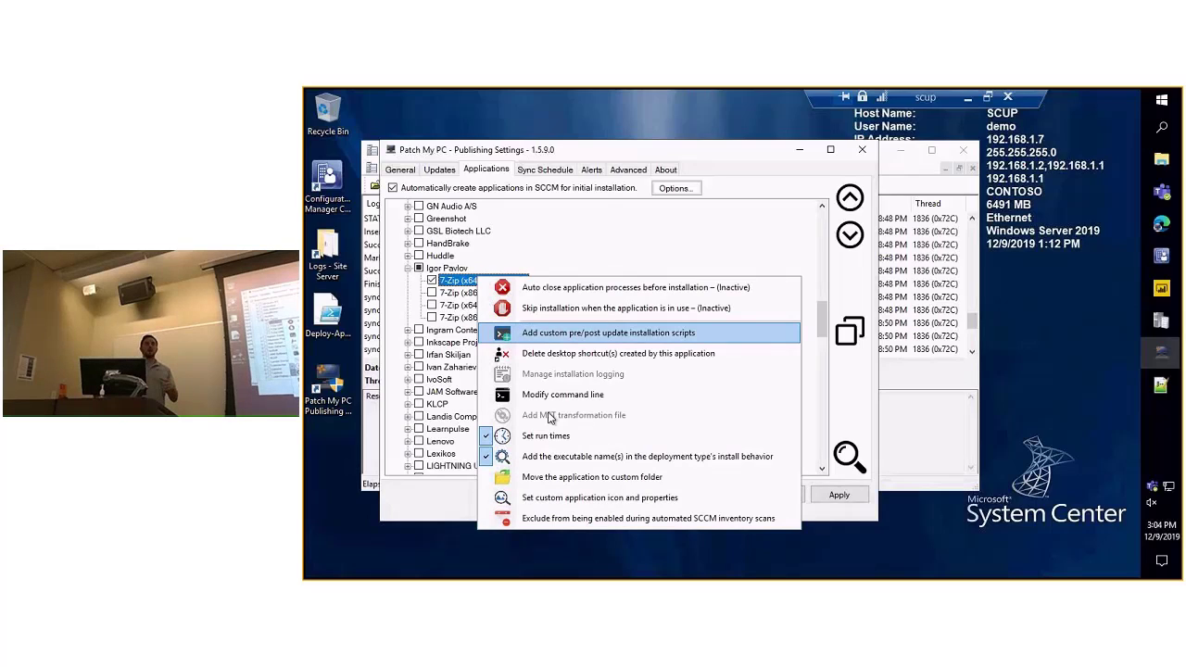
click(564, 483)
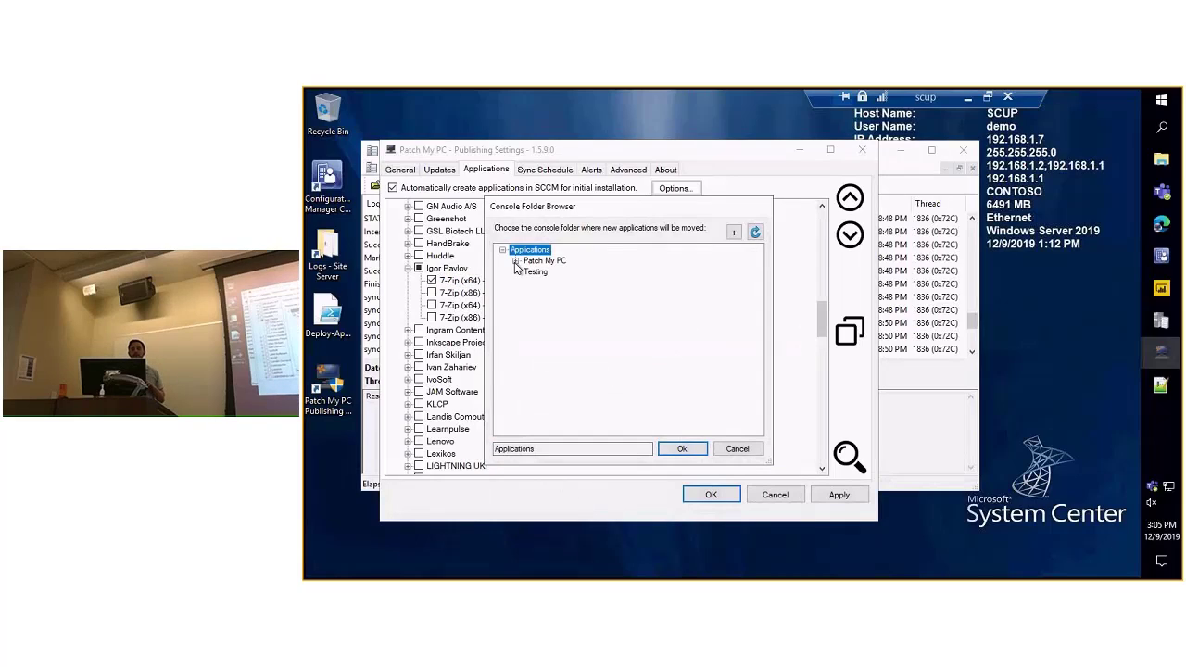
click(515, 261)
click(543, 271)
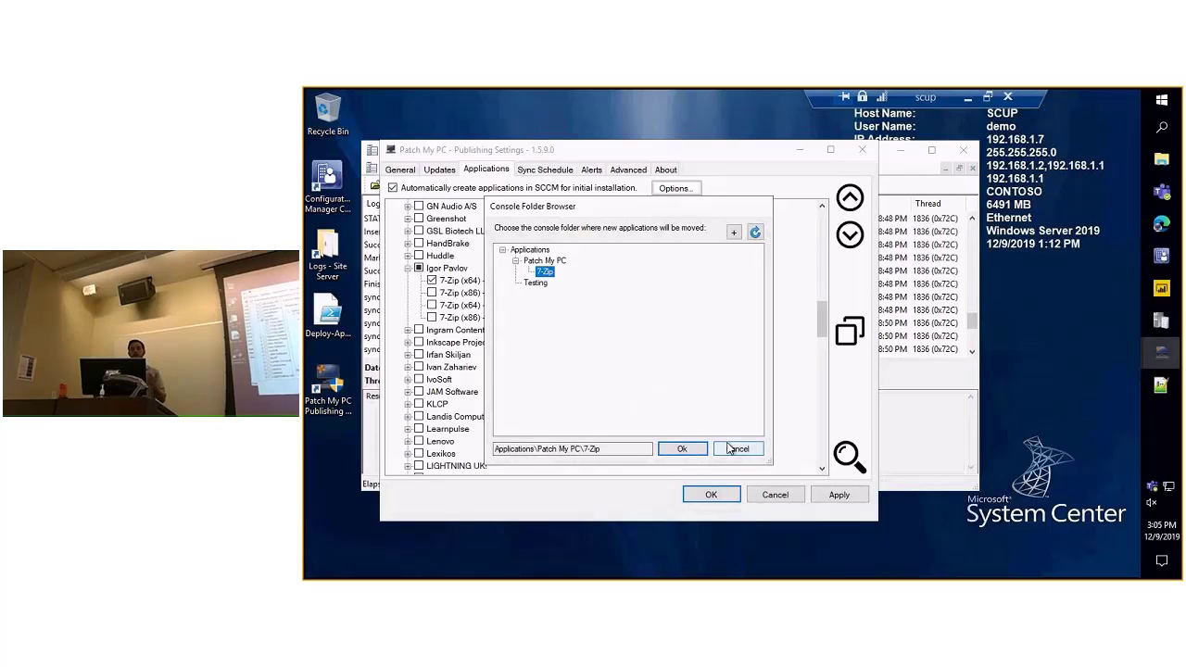
click(682, 448)
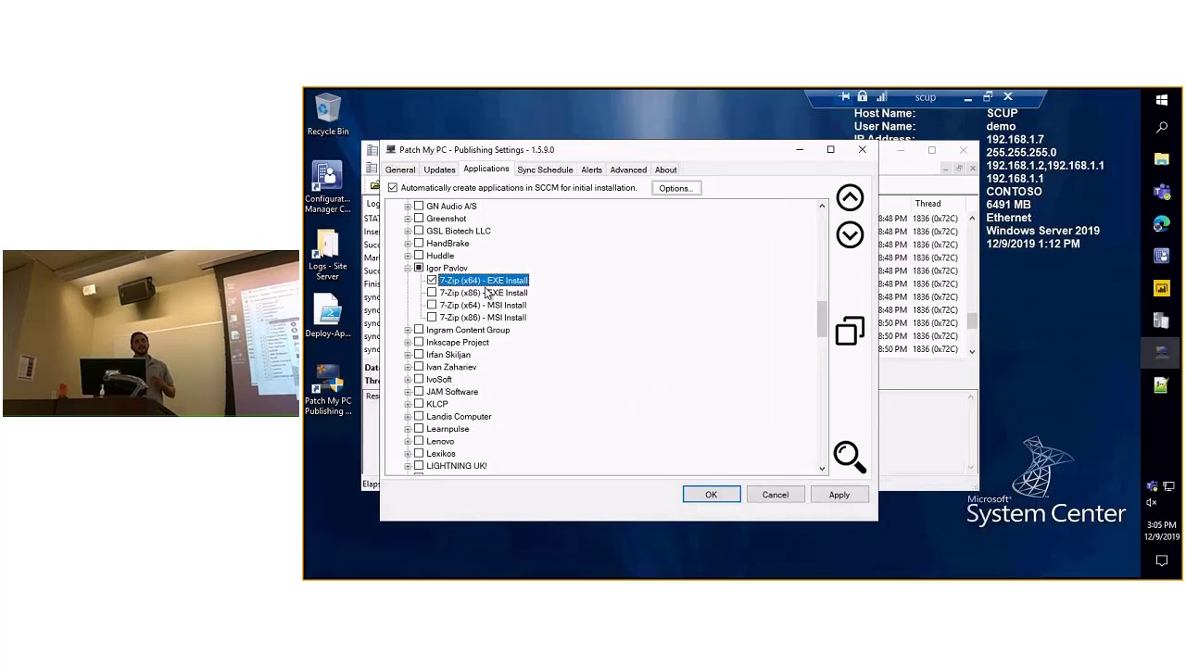
Examine the custom name, description and icon settings for 7-Zip (x64) - EXE Install without changing them
right_click(481, 283)
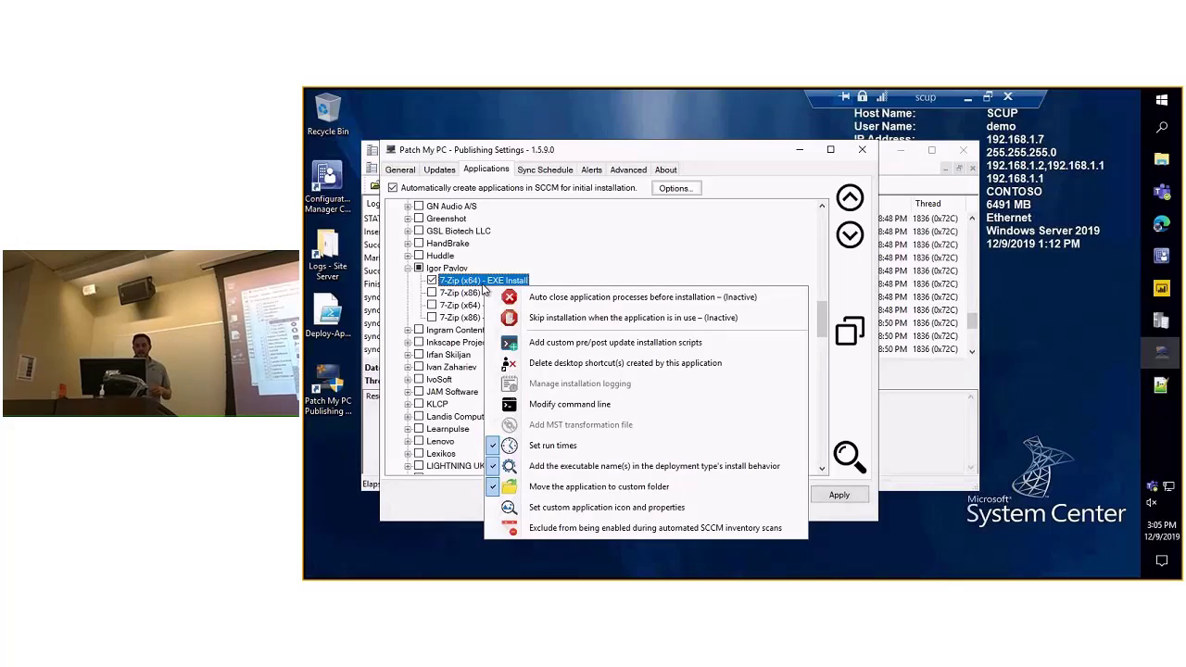
click(567, 507)
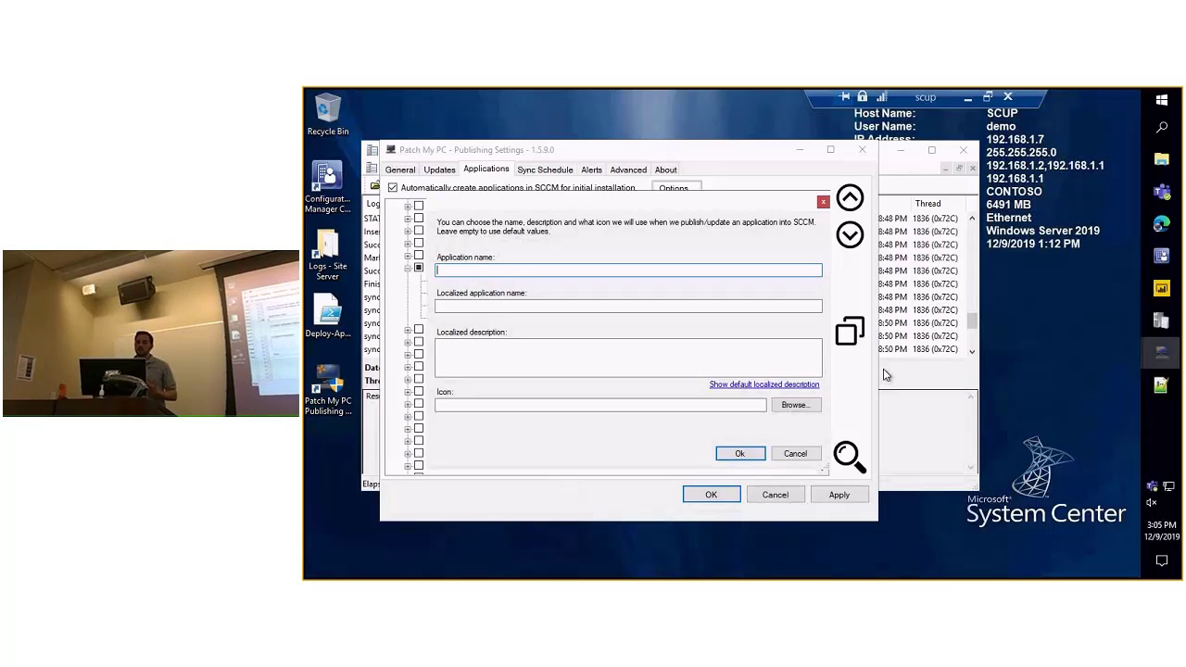
right_click(520, 268)
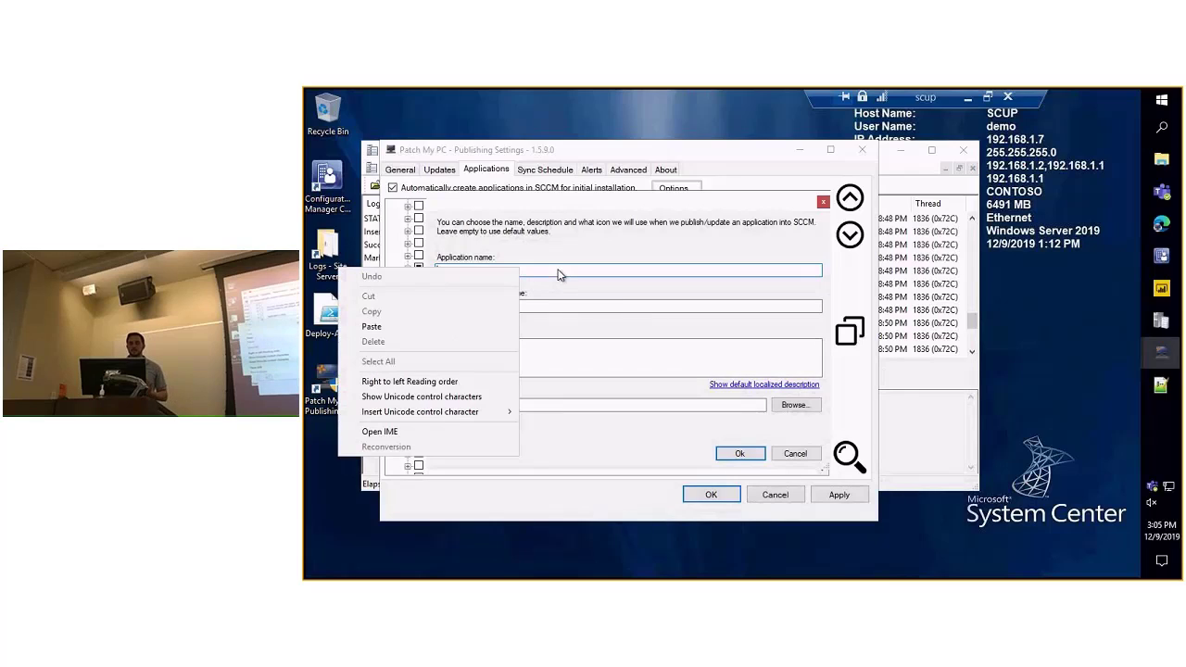
click(562, 271)
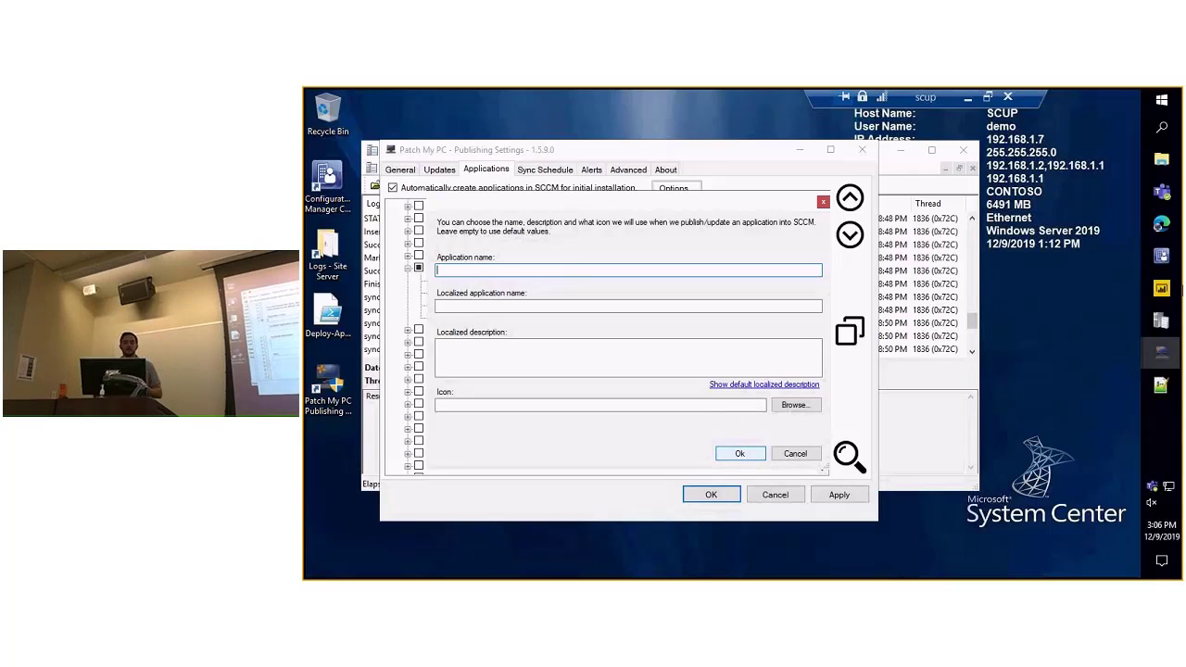
click(802, 457)
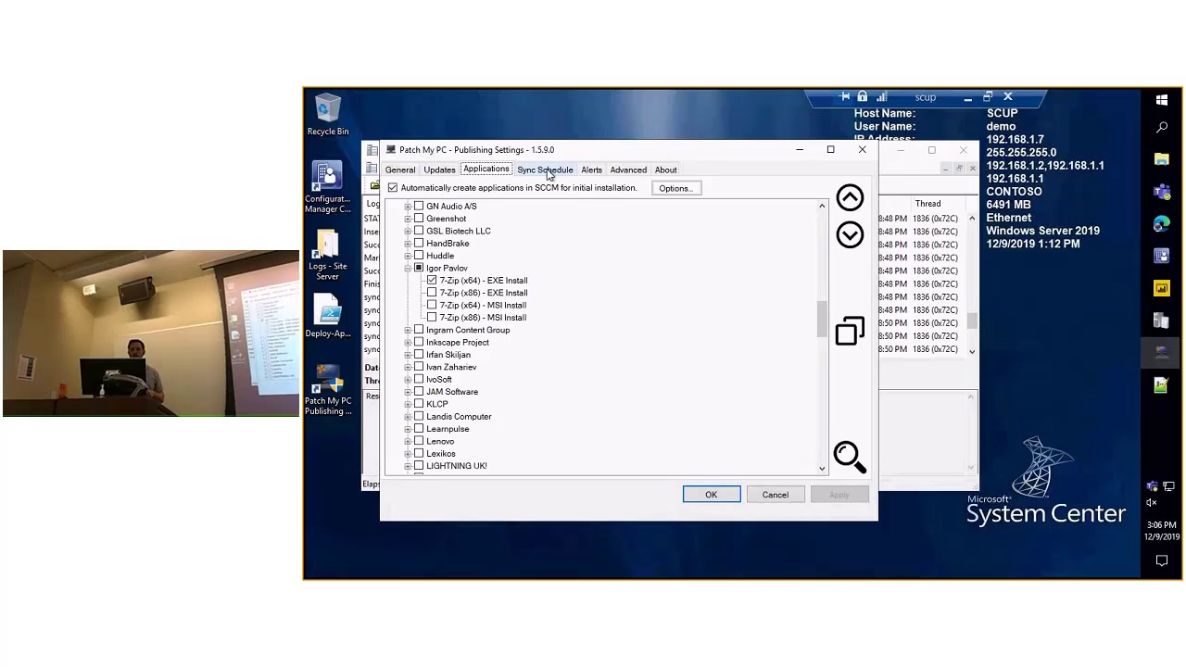
Run a publishing service sync manually from the sync schedule settings
click(555, 170)
drag(554, 150, 519, 132)
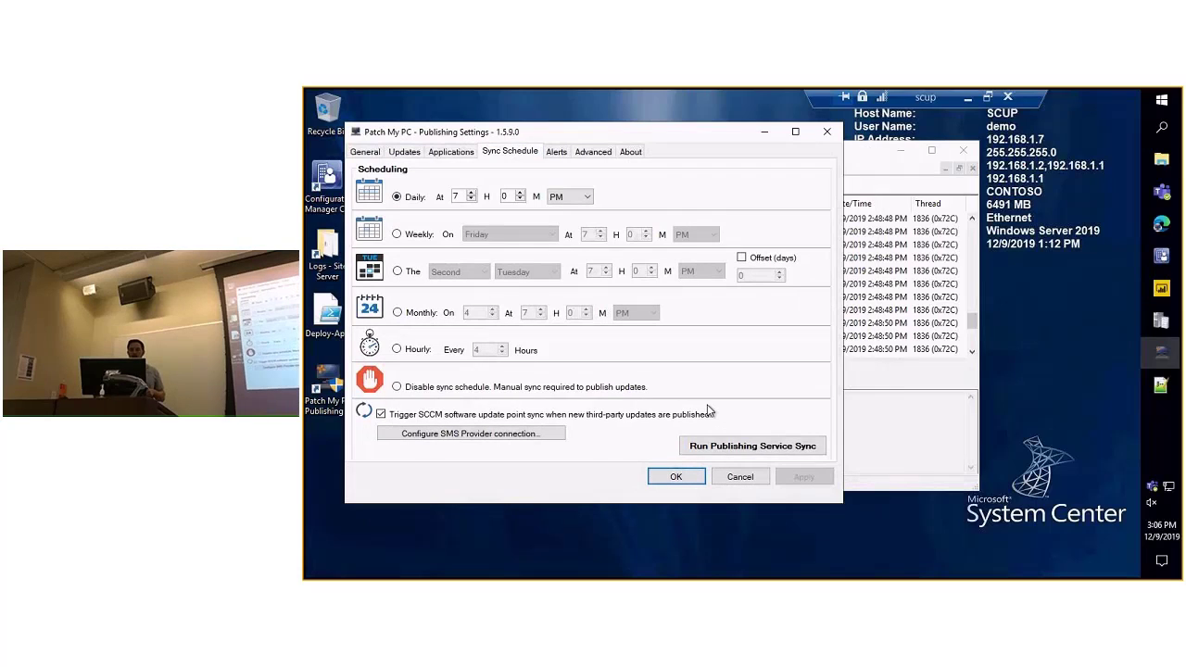
click(732, 447)
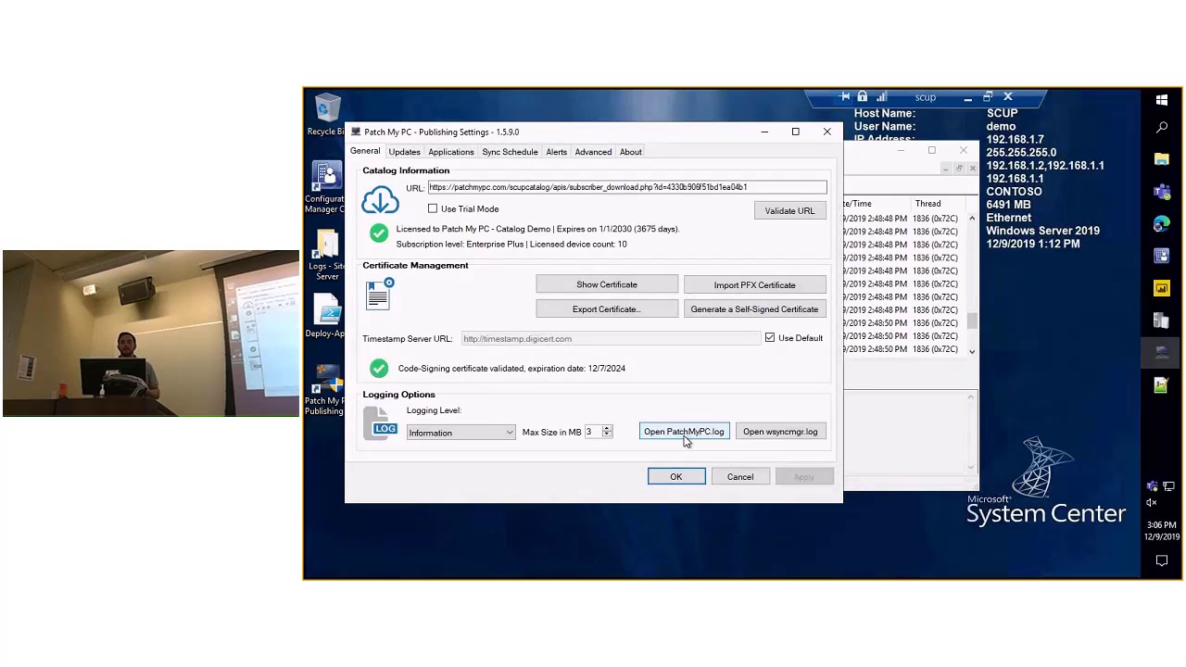
Open PatchMyPC.log snapped to half the screen beside the publishing settings, and return to the sync schedule settings
click(710, 428)
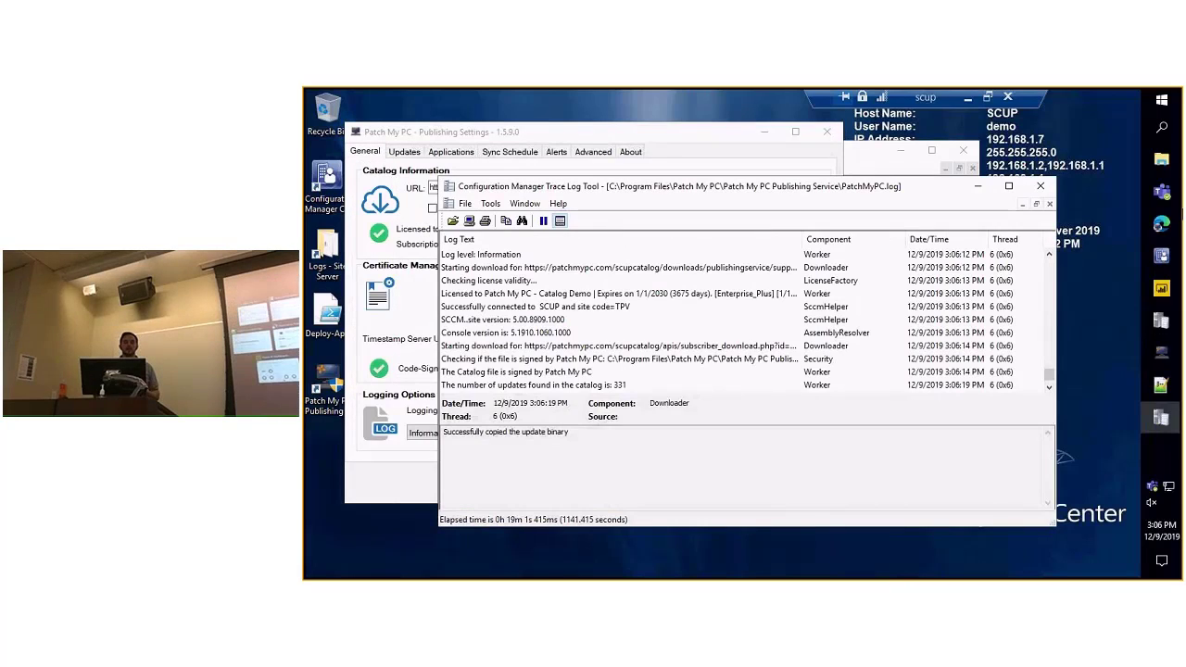
key(super+Right)
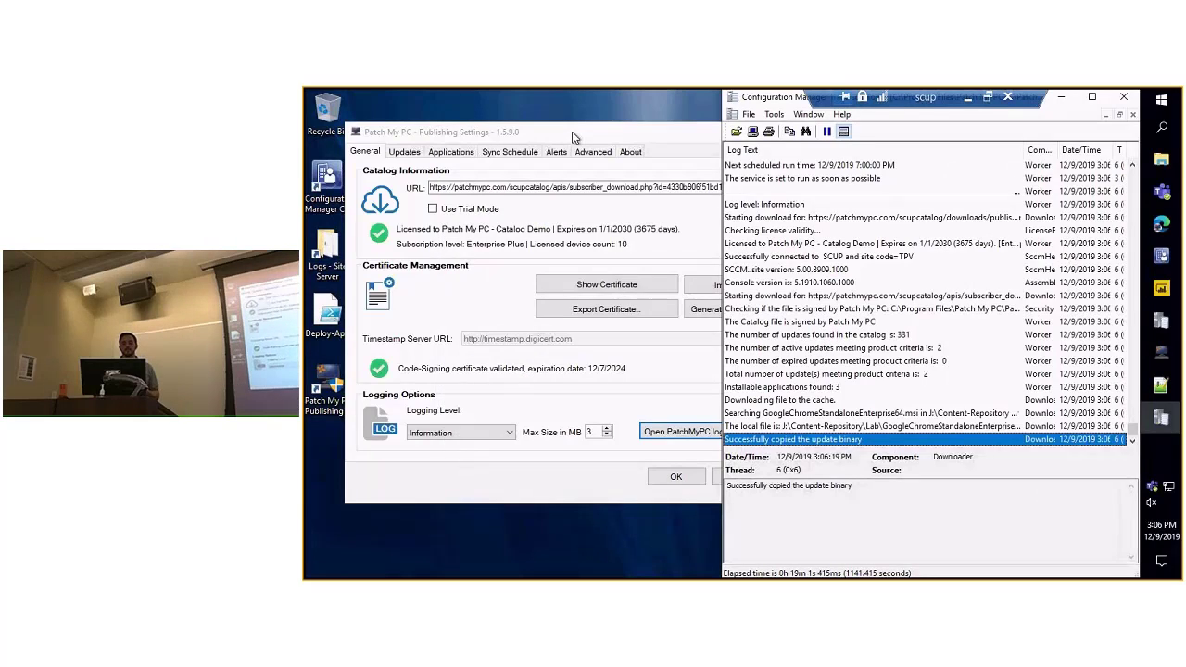
drag(551, 141, 559, 146)
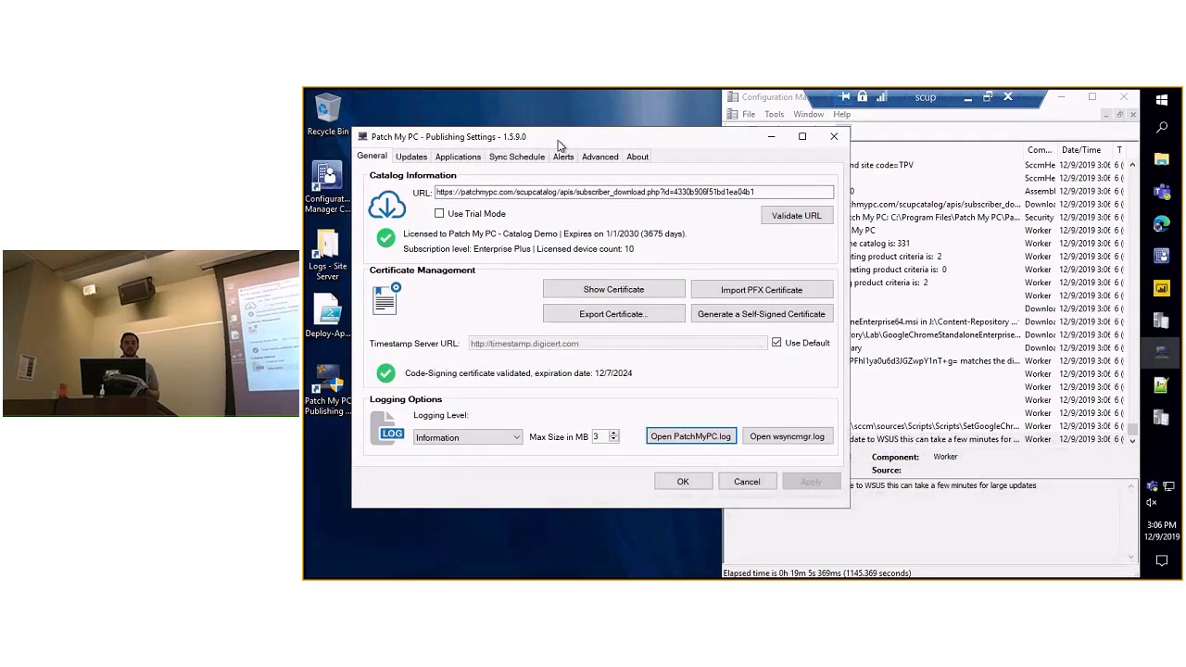
click(517, 156)
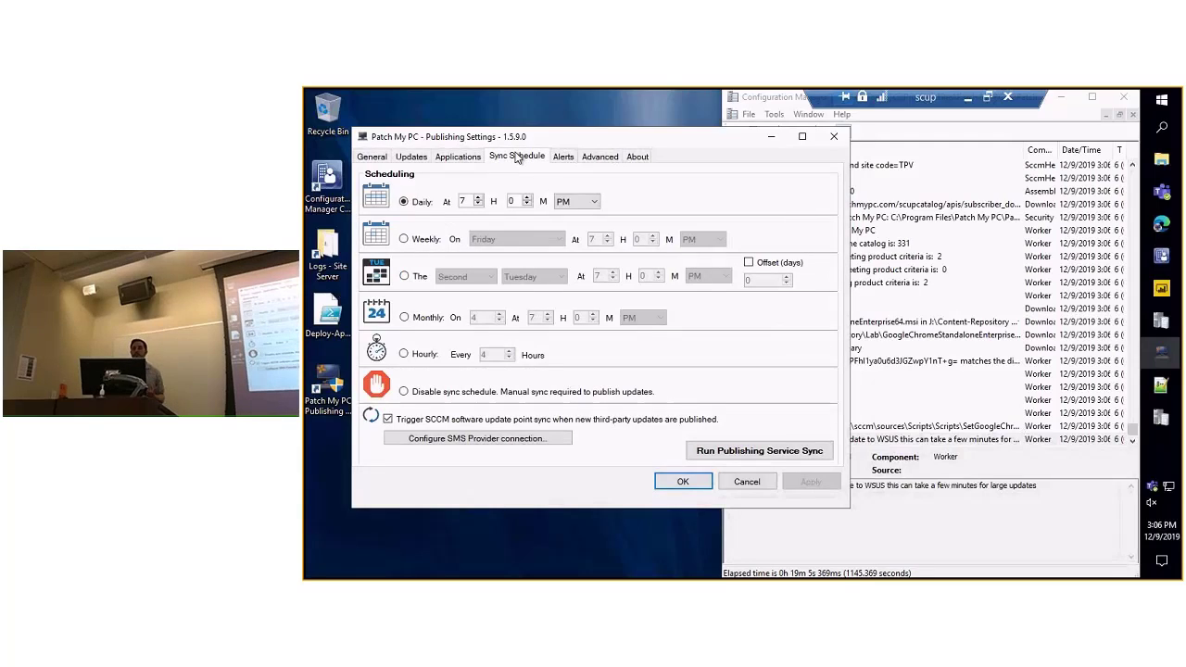
Switch to the browser and open the December 03, 2019 Patch My PC catalog update from the catalog updates feed
click(1160, 224)
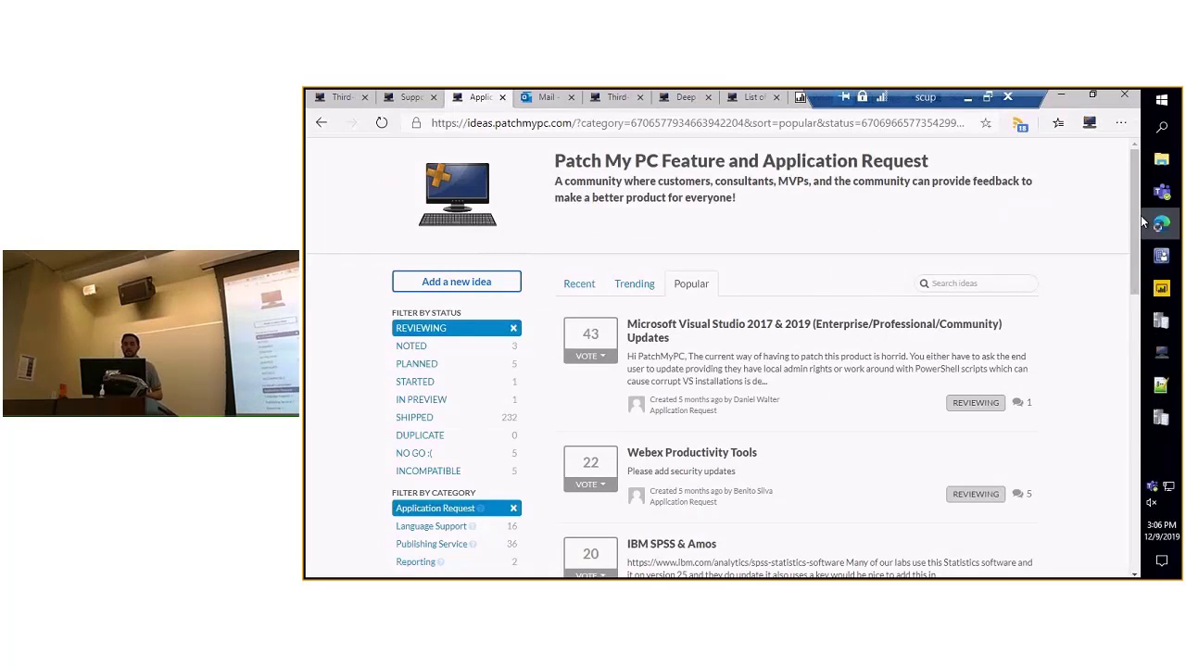
click(1020, 123)
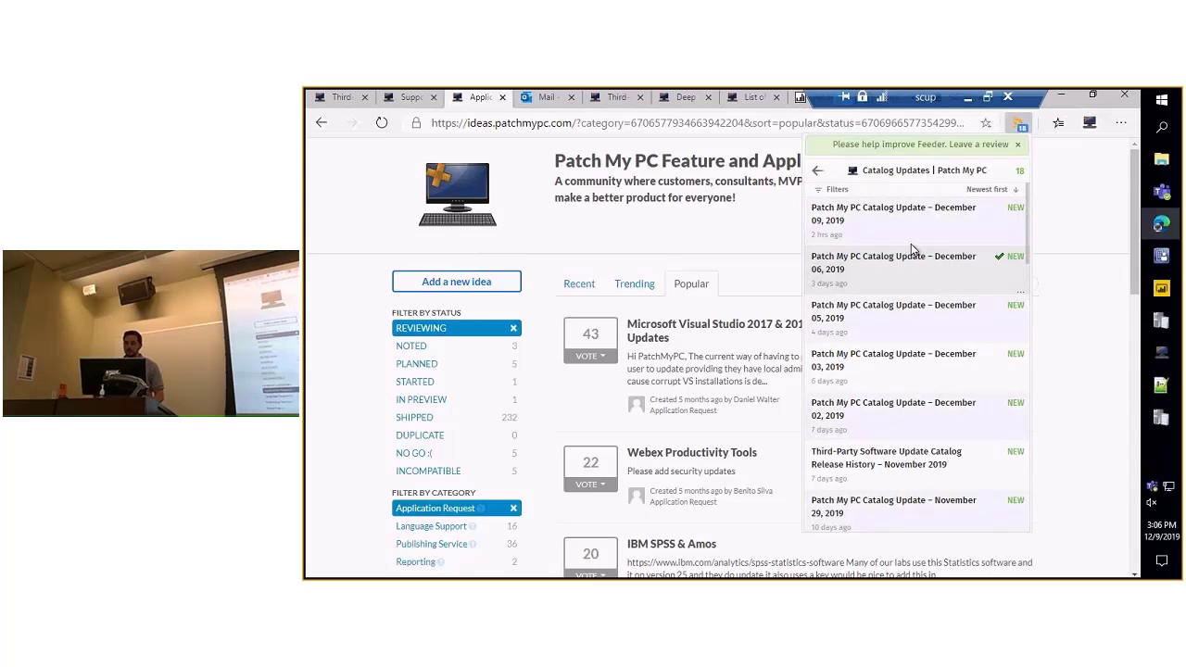
drag(903, 229, 908, 330)
click(916, 145)
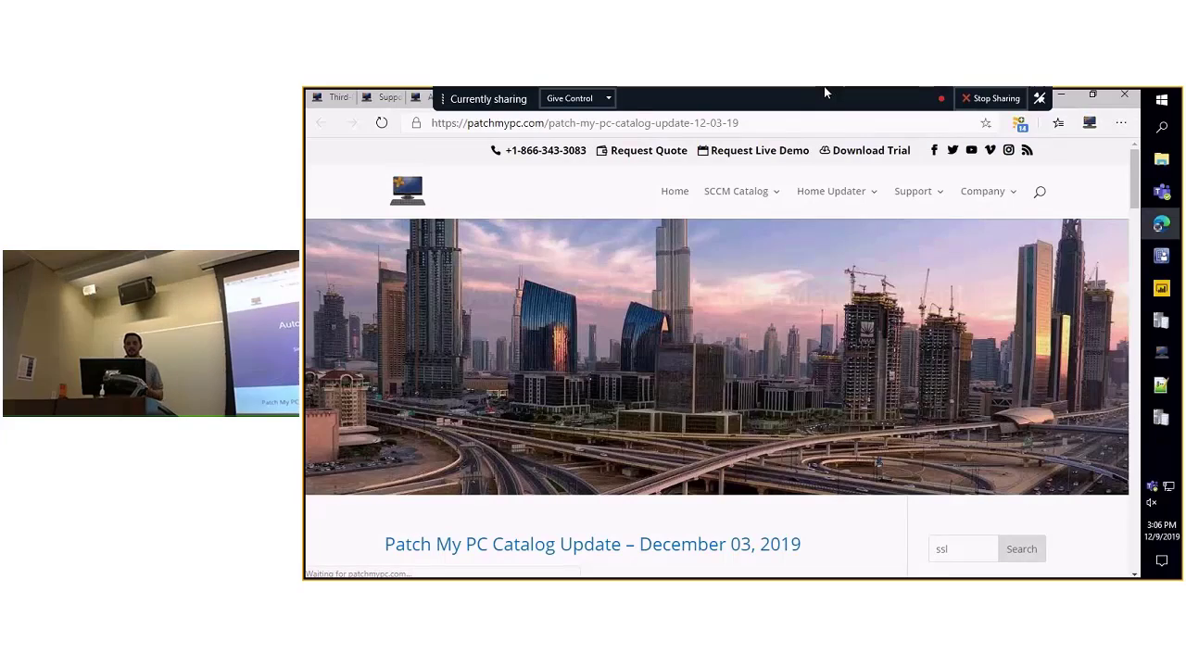
Examine the catalog update down to Mozilla Firefox 71.0 (x64/x86 en-US) and open its release notes in a new tab
scroll(572, 520, down, 1)
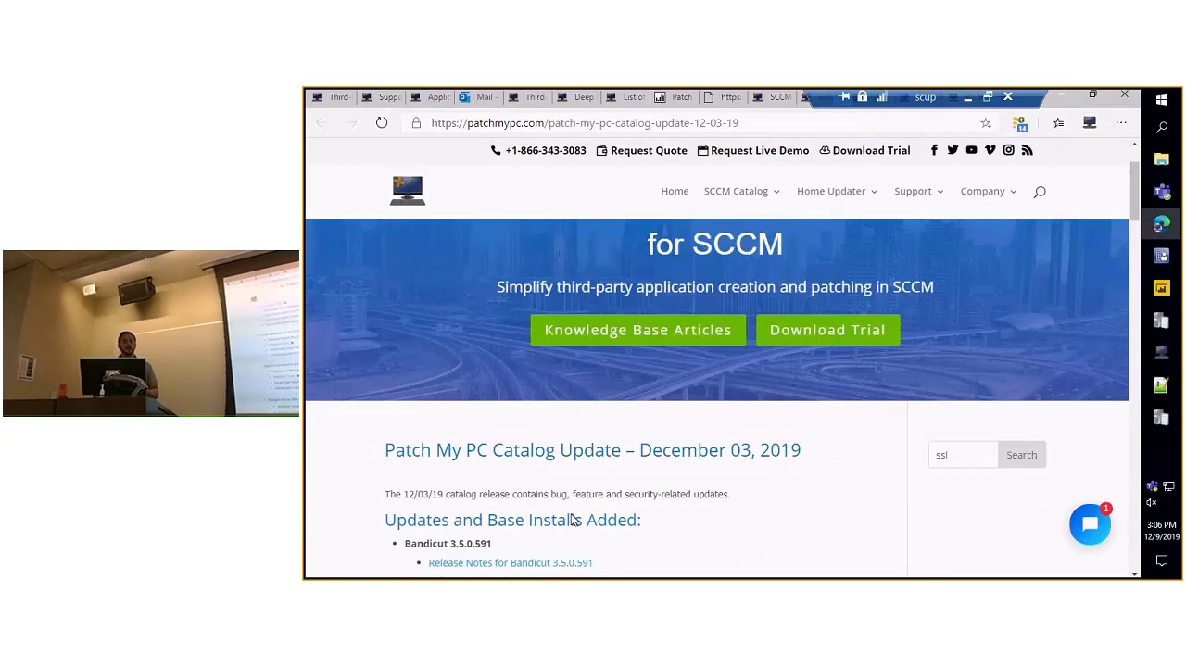
scroll(700, 364, down, 8)
scroll(699, 364, down, 2)
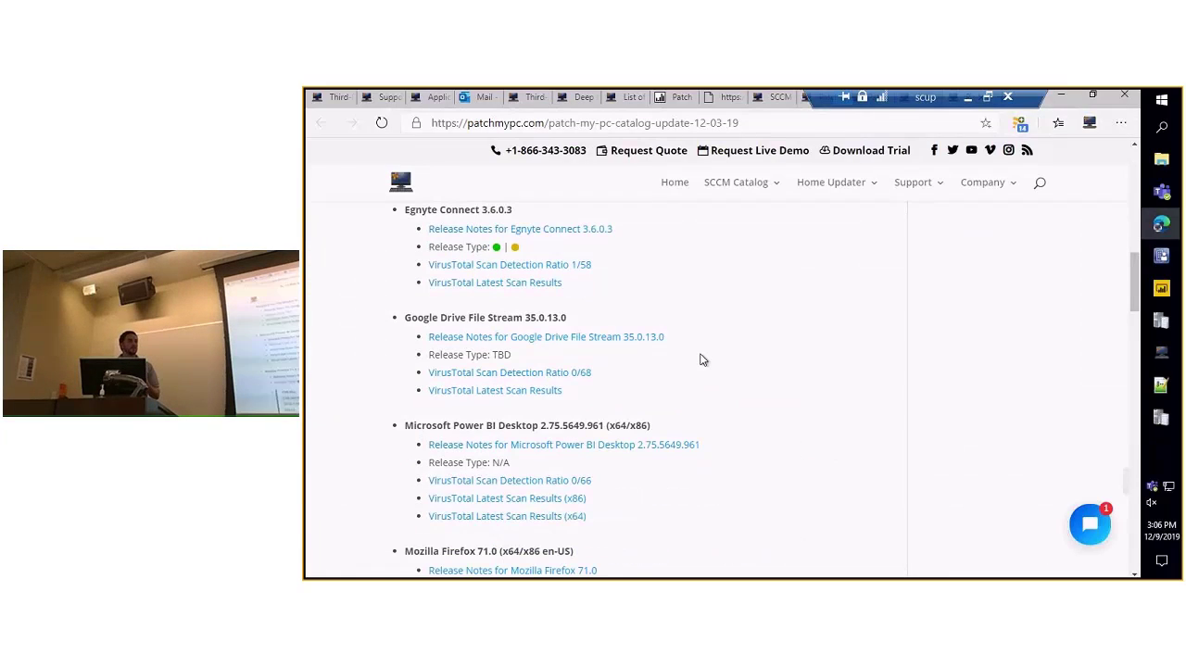
scroll(701, 359, down, 2)
scroll(690, 352, down, 2)
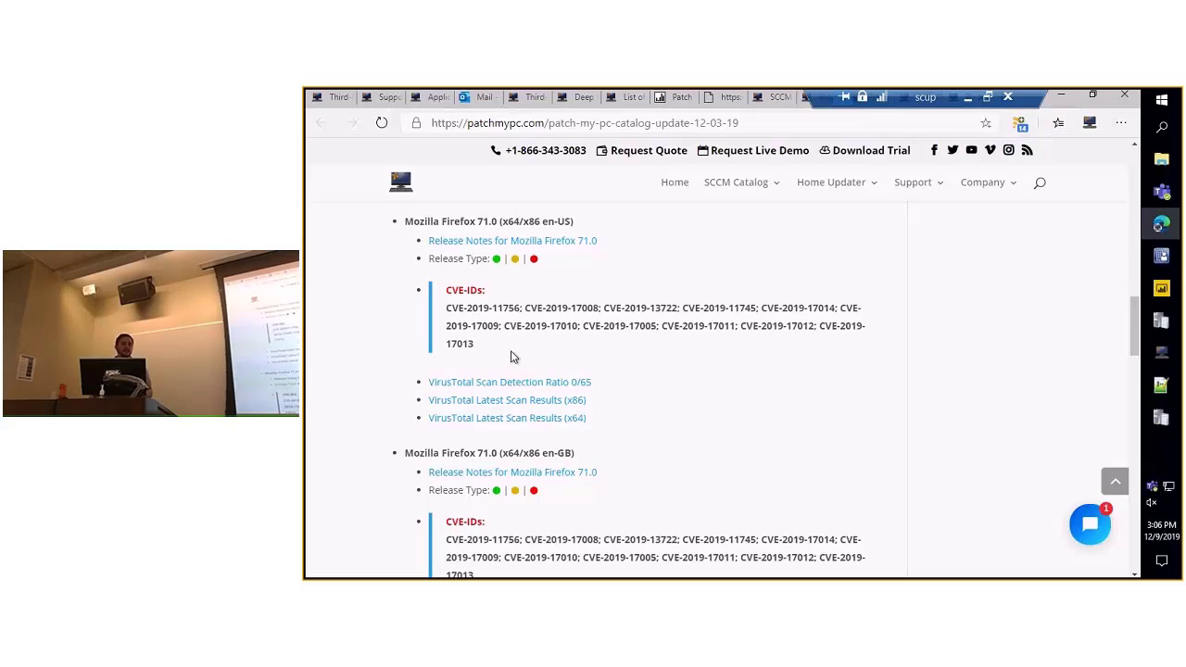
middle_click(540, 242)
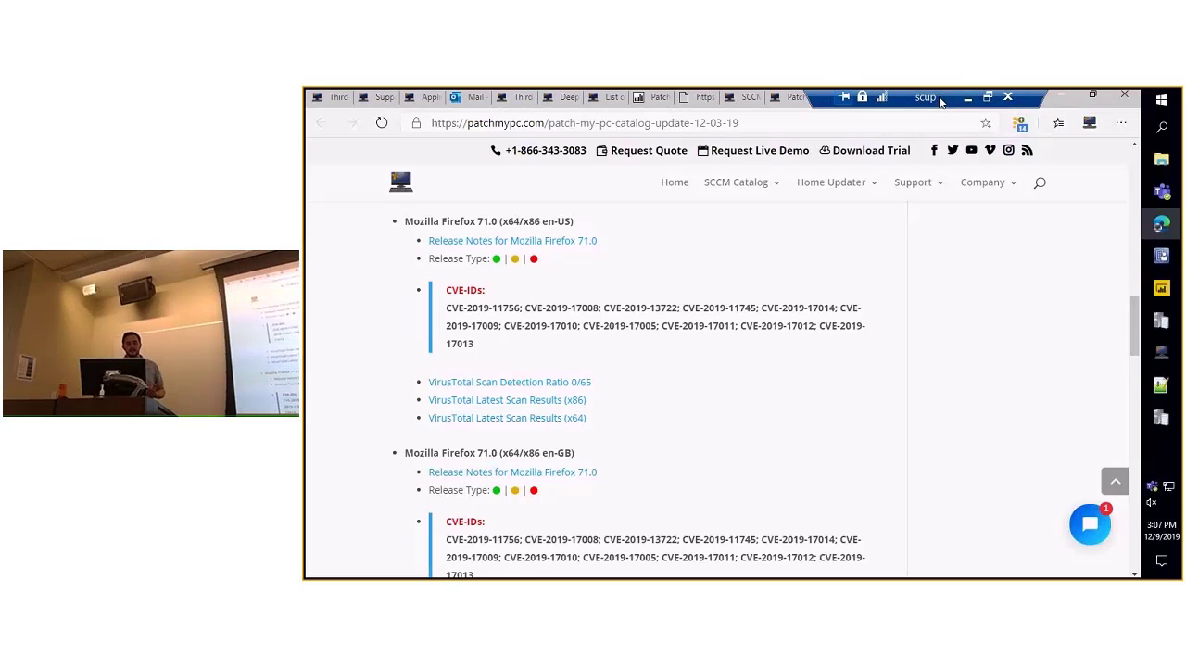
Move the remote connection bar aside, then return to the publishing settings and show the email and Microsoft Teams alert settings
drag(939, 102, 560, 102)
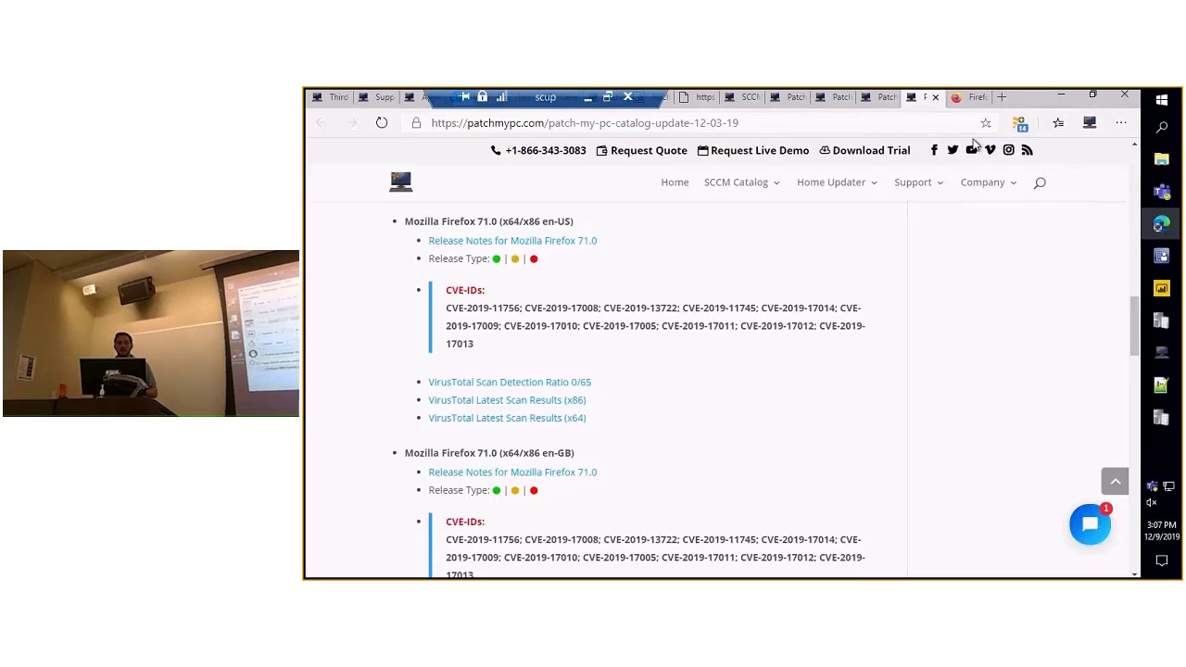
click(1063, 97)
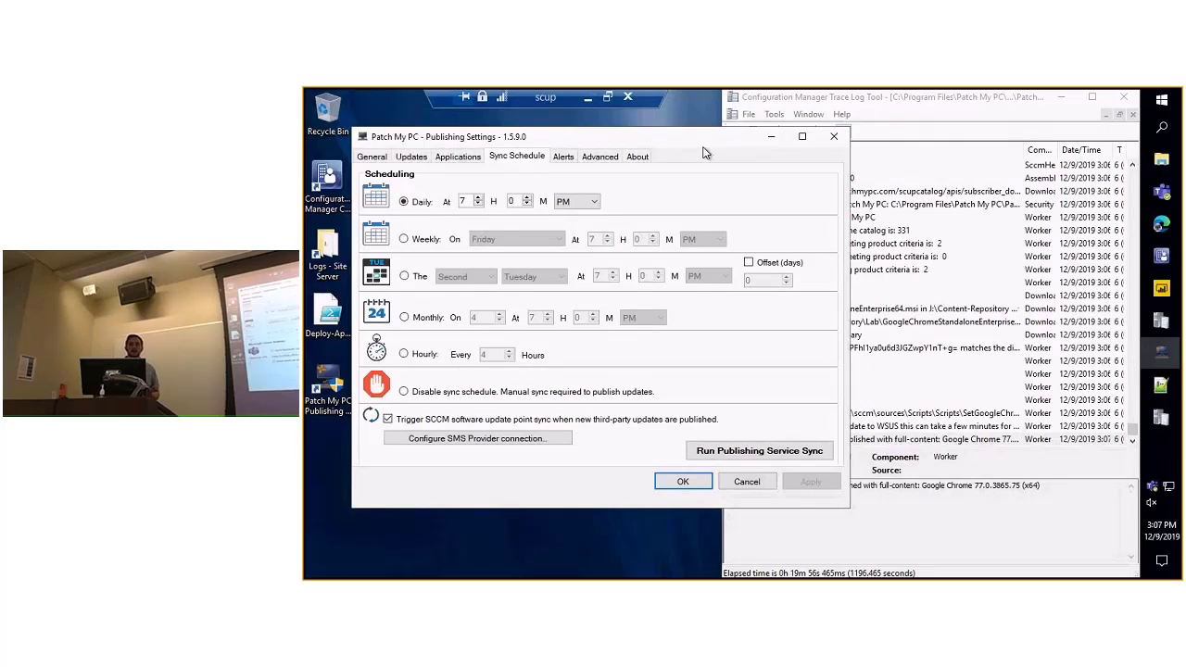
click(563, 157)
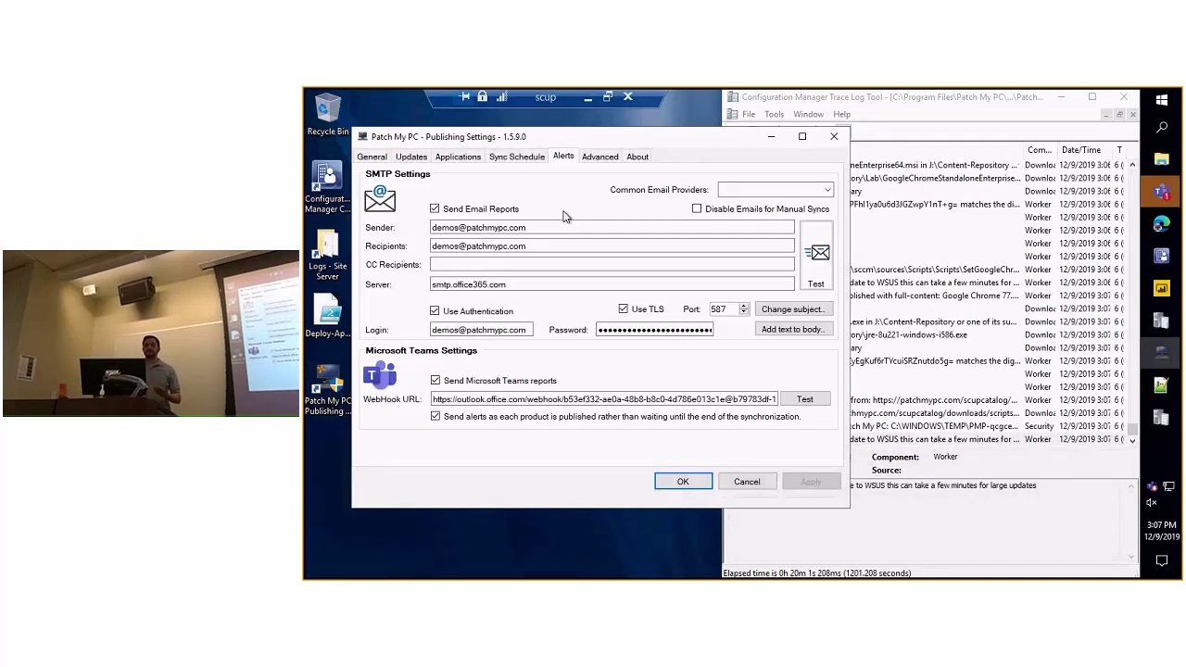
Switch to Microsoft Teams, view the release notes linked in the Google Chrome 77.0.3865.75 (x64) alert, and return to the channel
click(1158, 185)
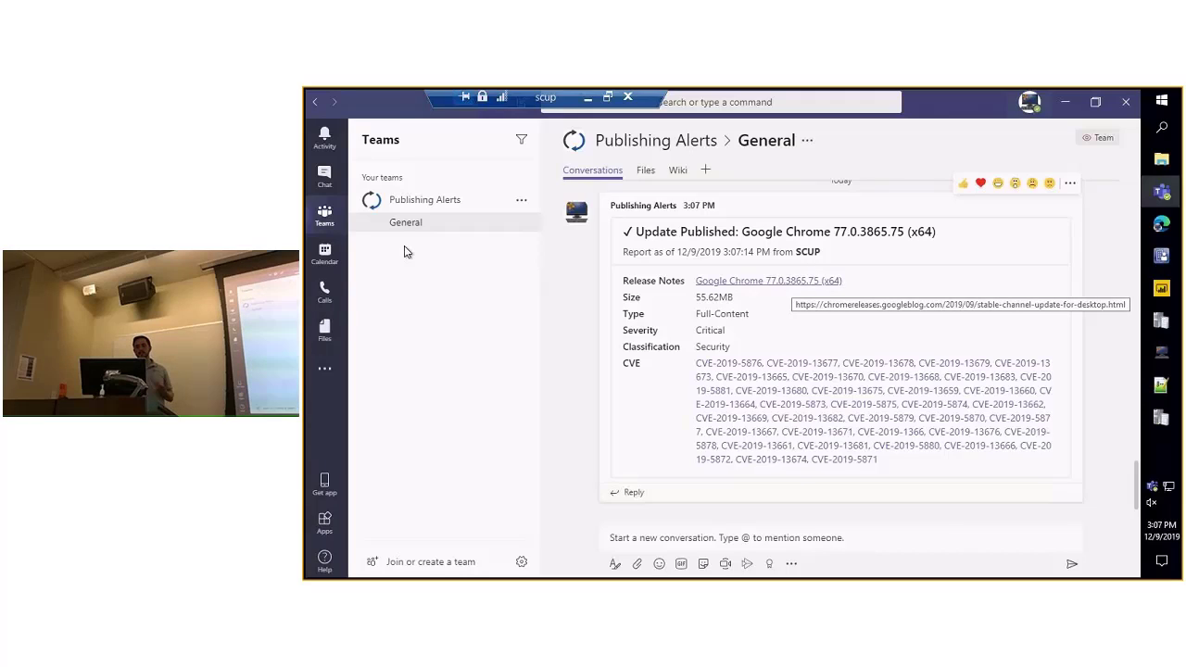
click(765, 280)
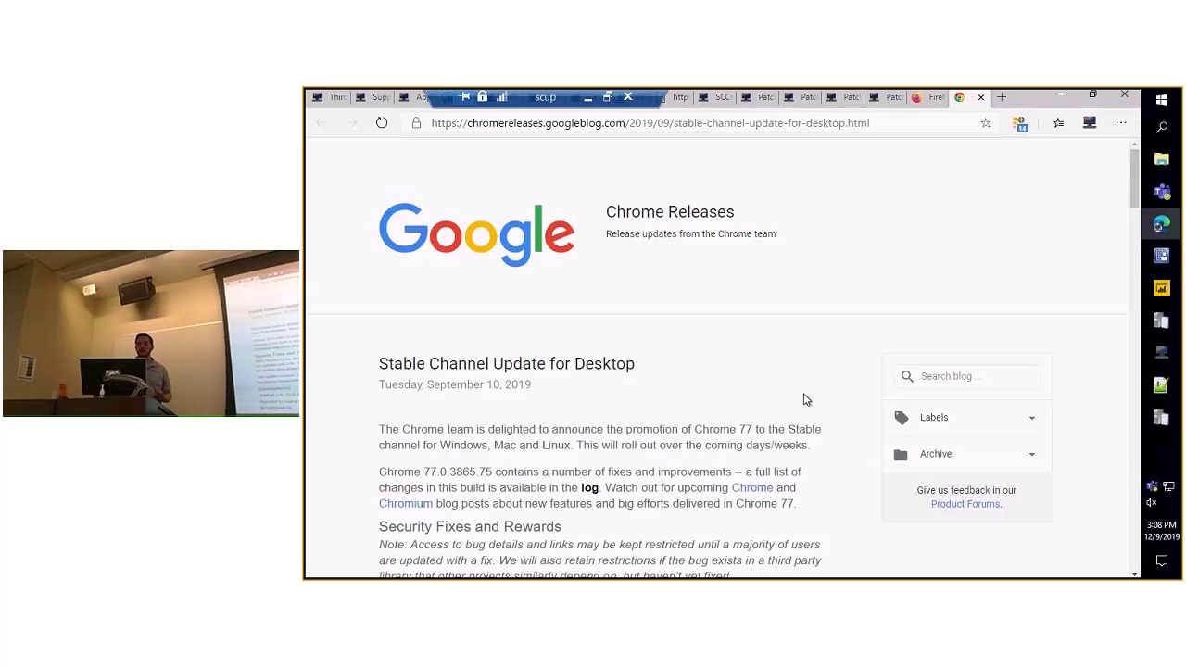
scroll(805, 399, down, 3)
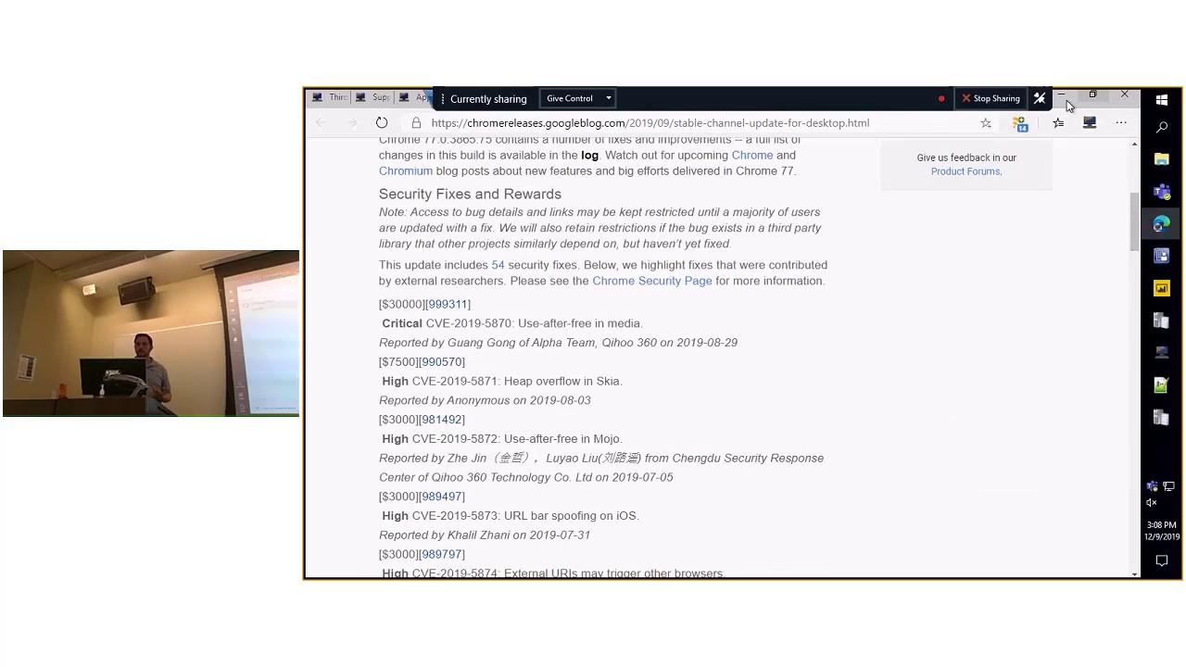
click(1063, 97)
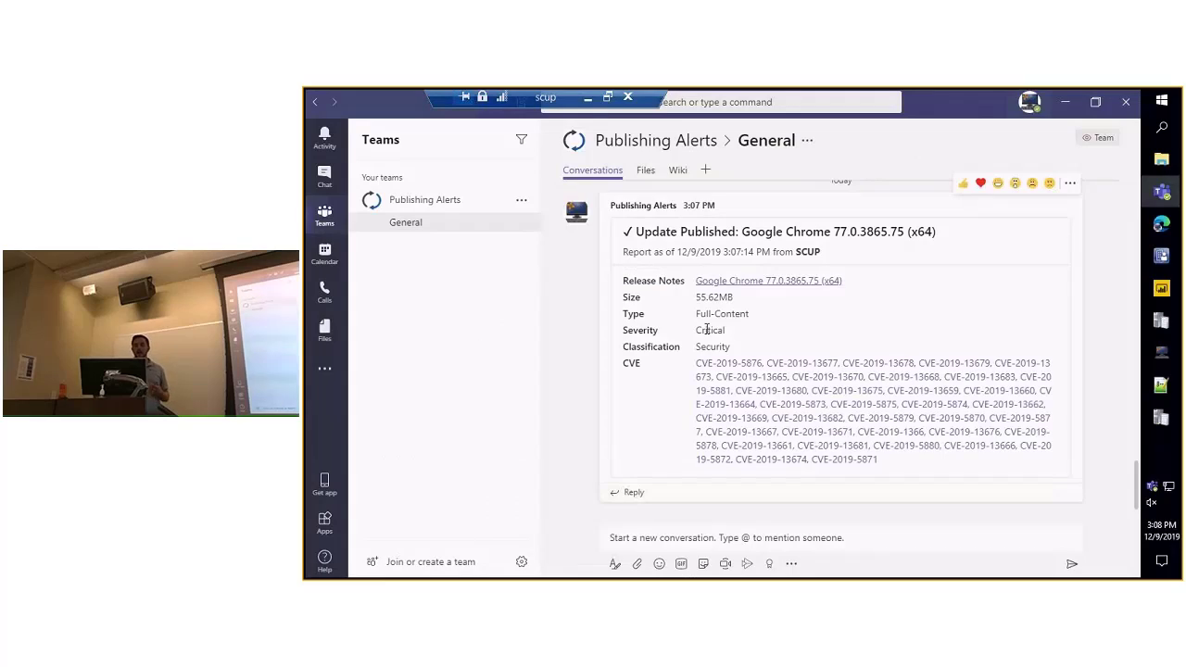
Highlight the severity and classification values in the Google Chrome update alert
double_click(706, 329)
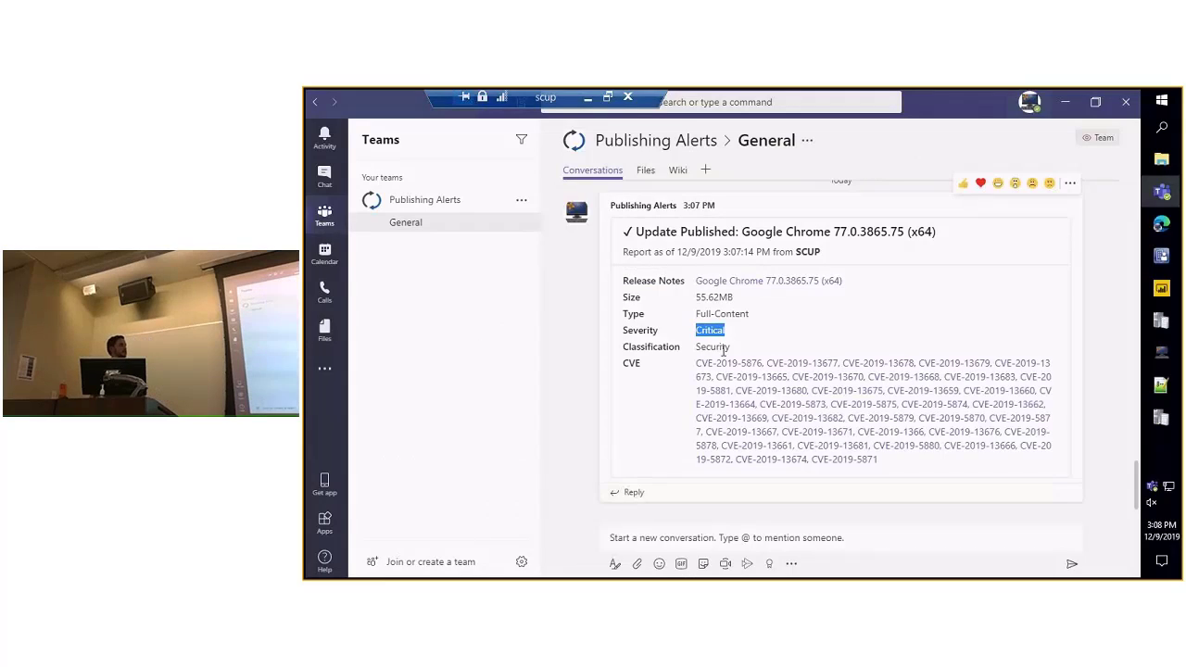
click(721, 347)
double_click(721, 347)
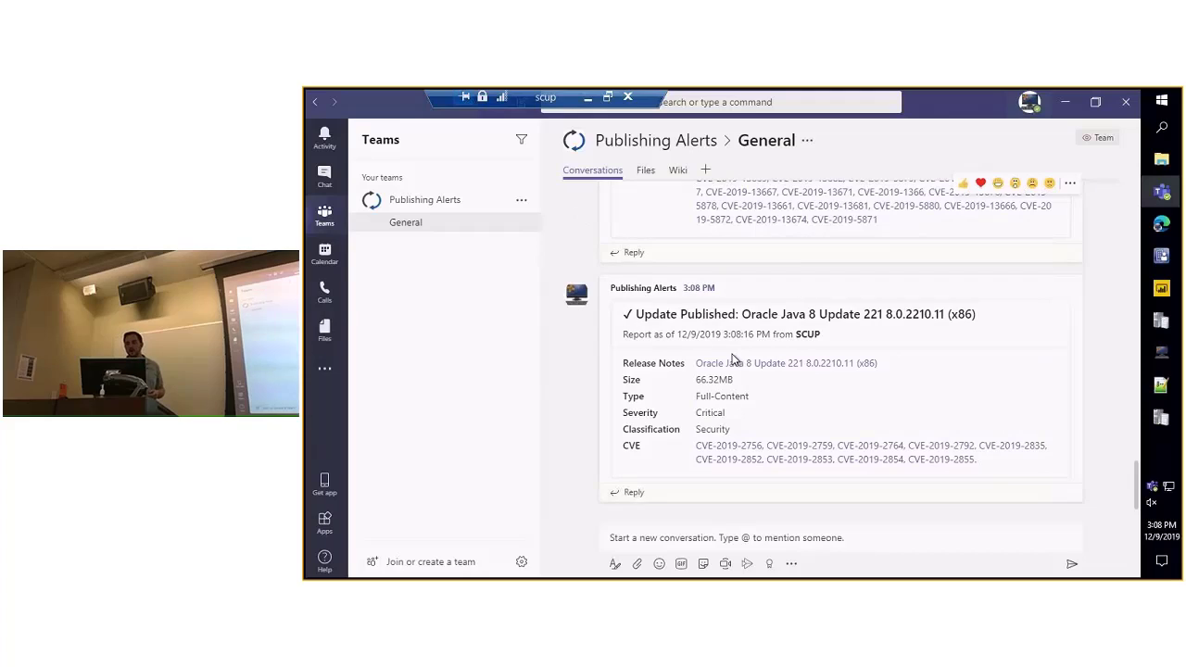
View the CVE-2019-5876 entry linked in the Google Chrome update alert and return to the Publishing Alerts channel
scroll(732, 358, up, 1)
scroll(719, 351, up, 3)
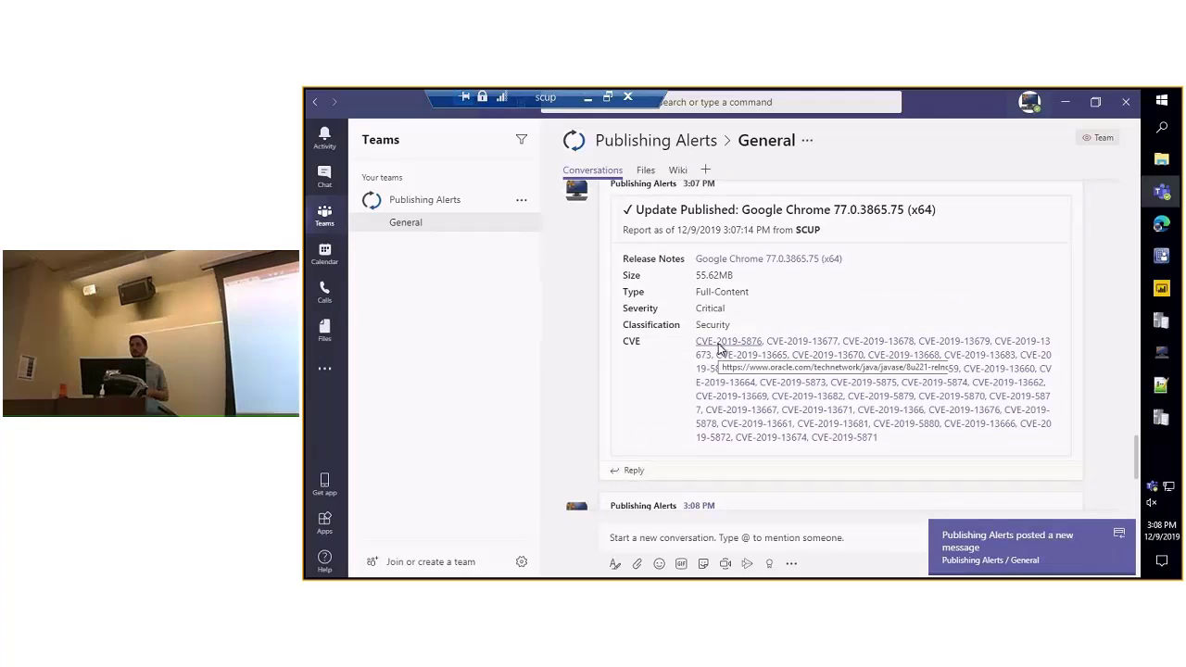
click(719, 345)
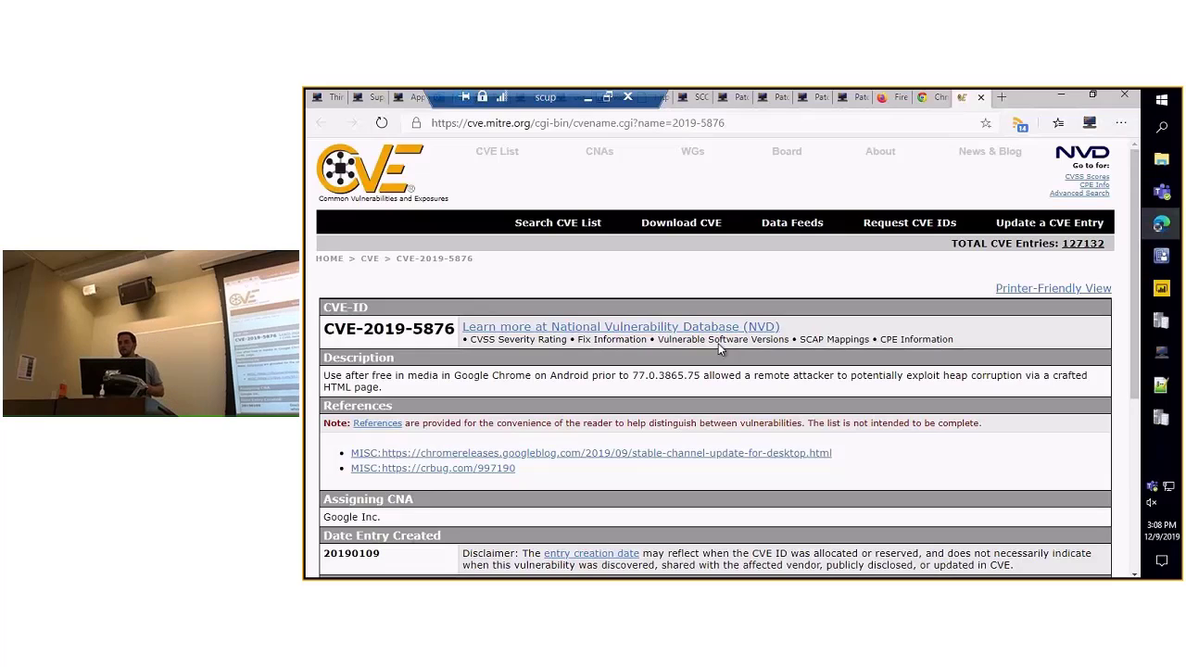
key(alt+Tab)
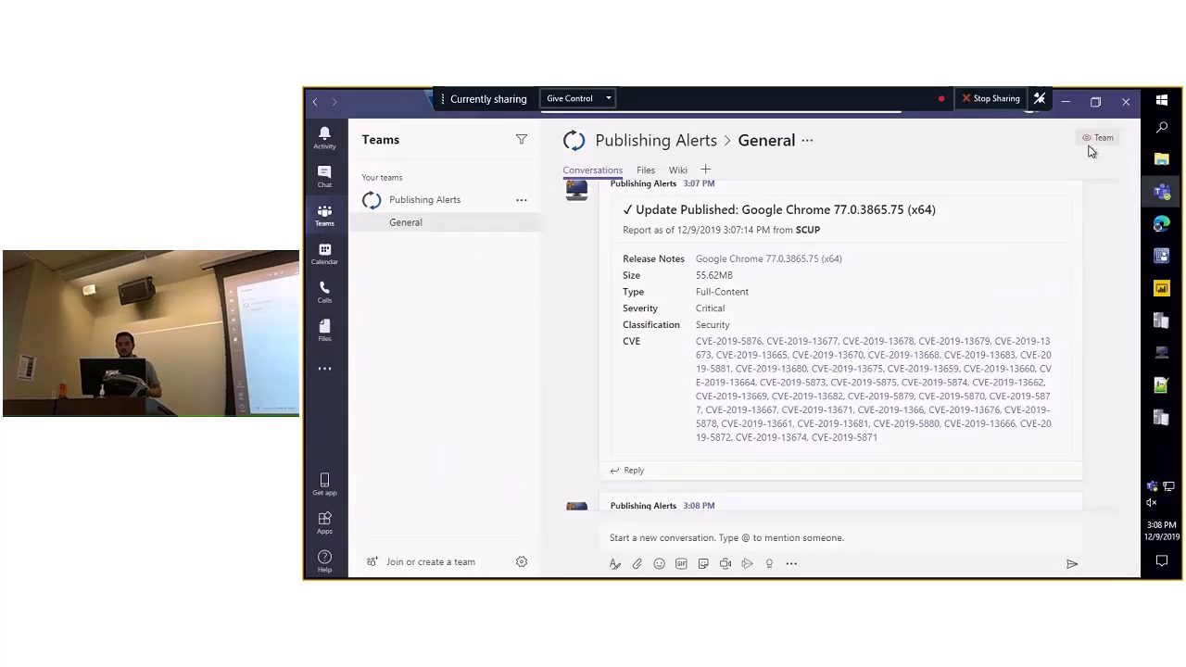
Review the application creation alerts for Oracle Java 8 Update 221 and Google Chrome in the Publishing Alerts channel
scroll(741, 382, down, 3)
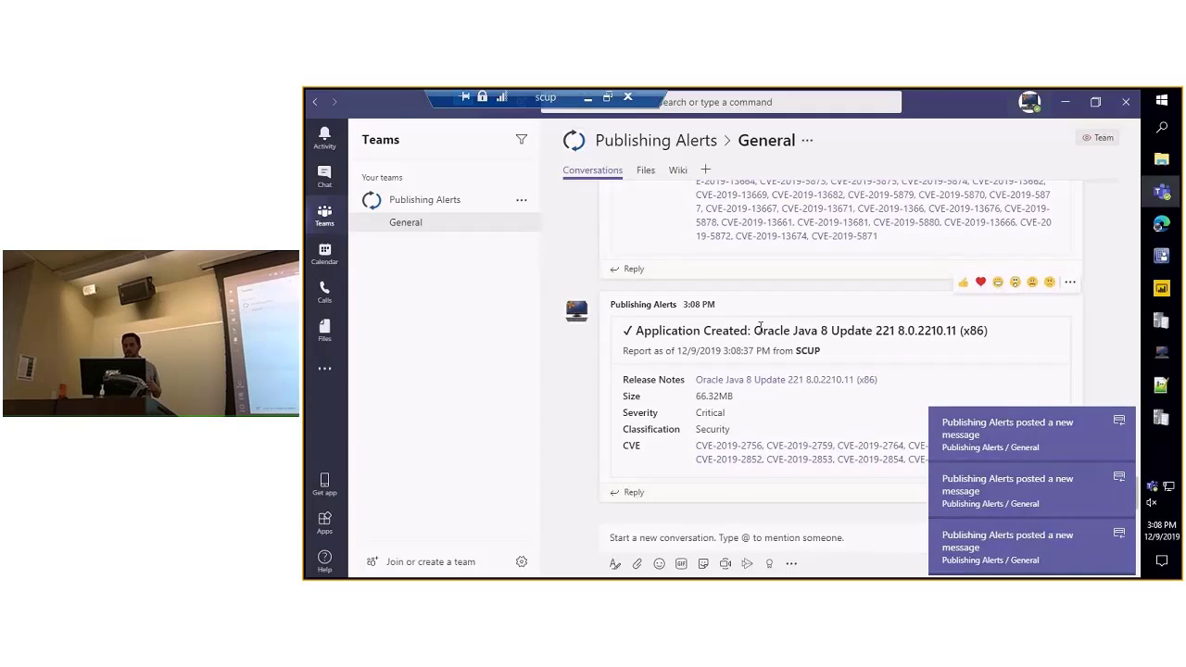
scroll(759, 329, up, 1)
scroll(760, 333, down, 1)
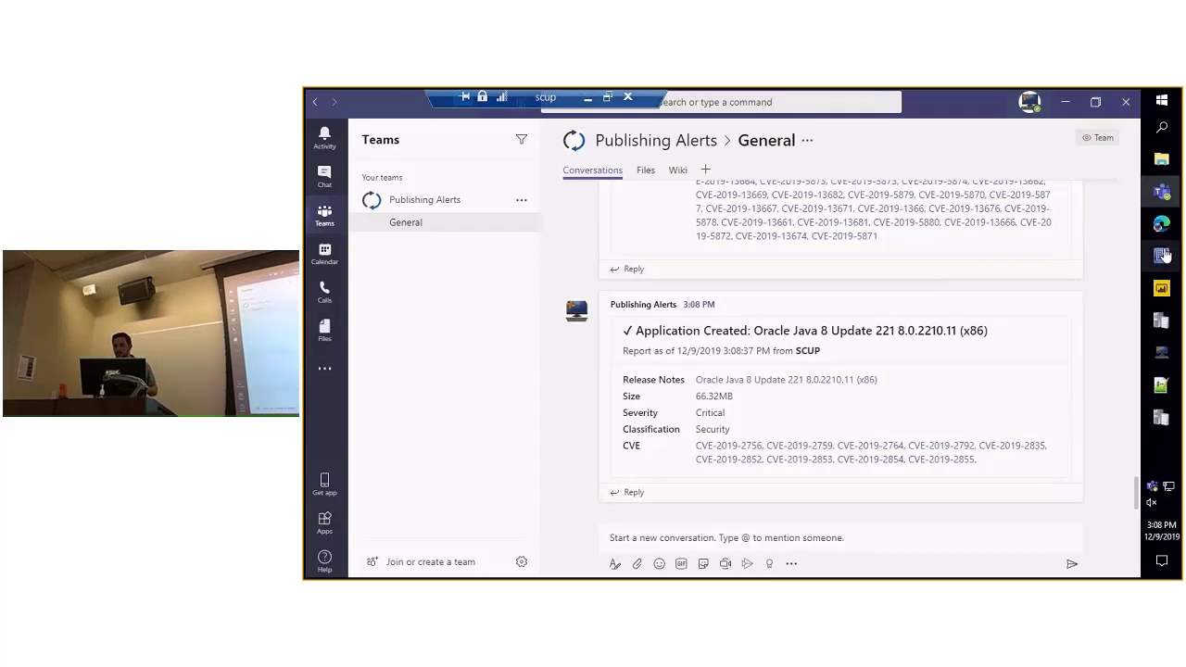
scroll(1038, 319, up, 3)
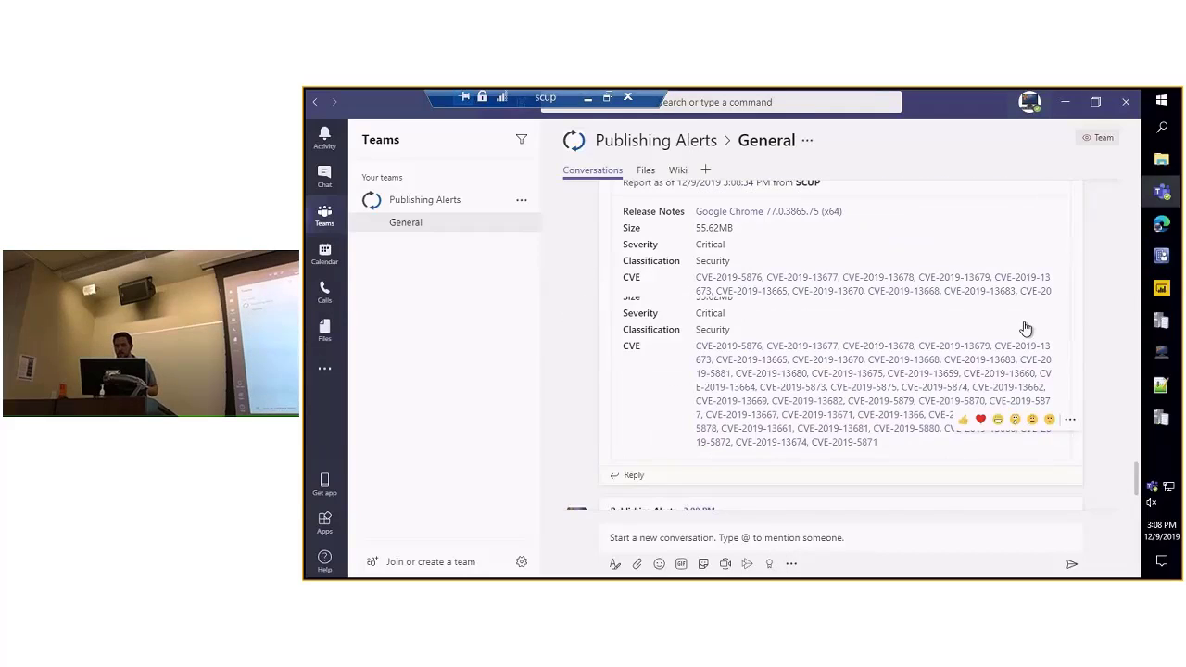
scroll(1025, 329, up, 3)
scroll(1025, 333, down, 3)
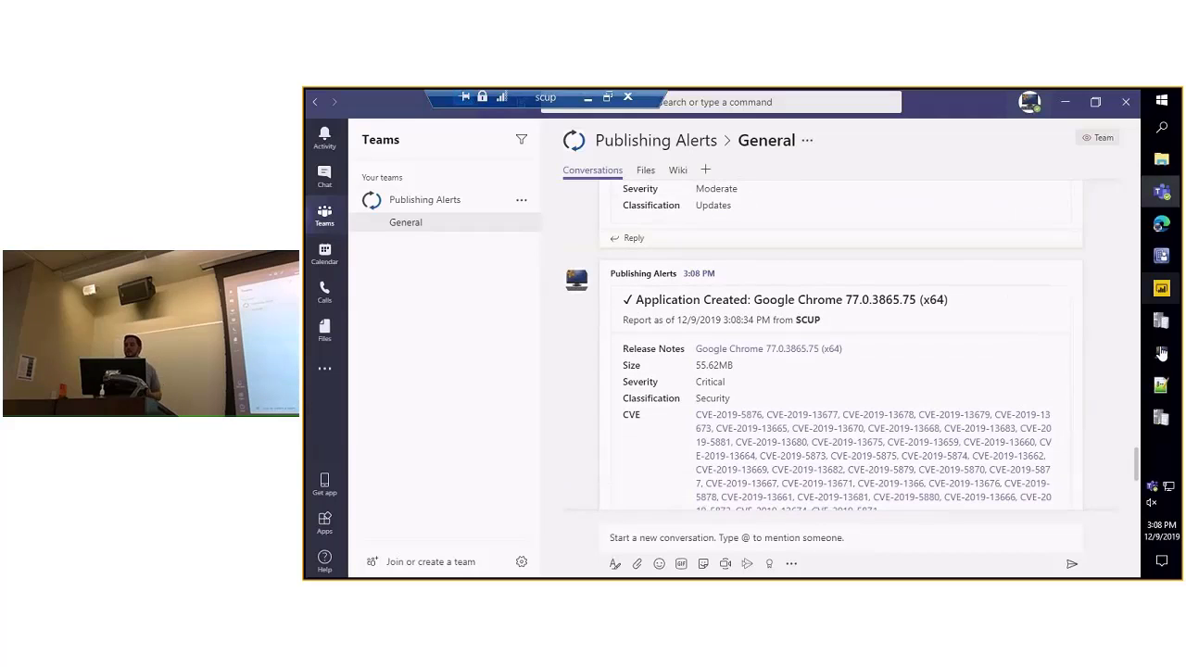
Switch to the Outlook inbox in the browser and open the Patch My PC Publishing Service report email in its own window
click(1162, 225)
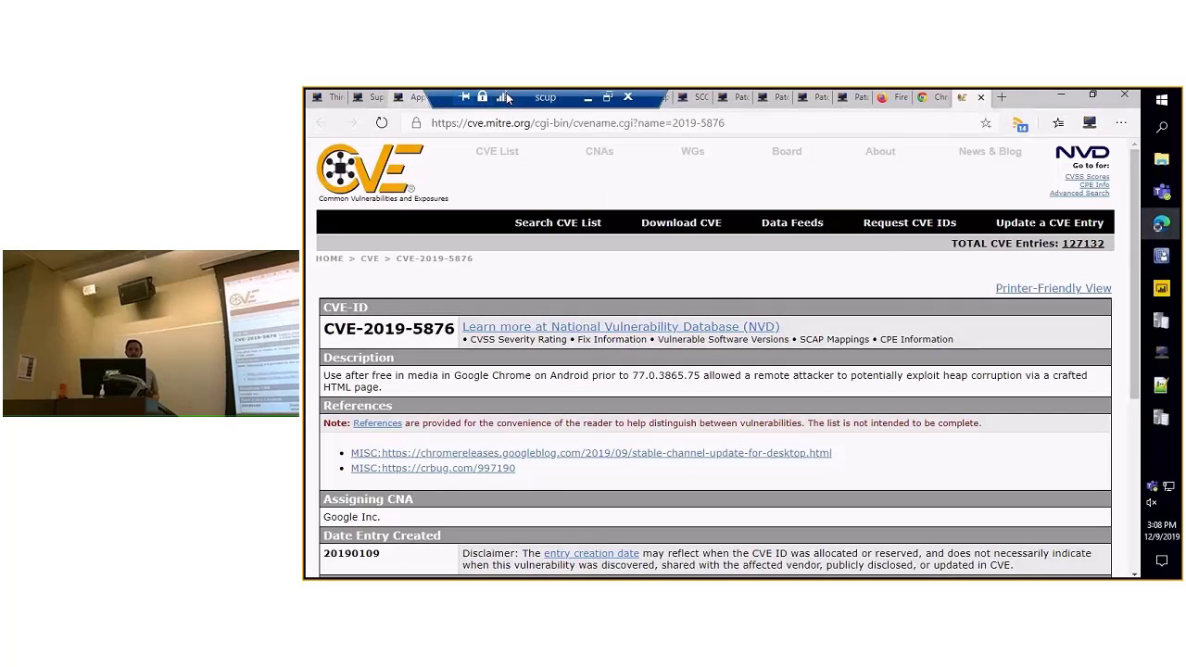
click(606, 97)
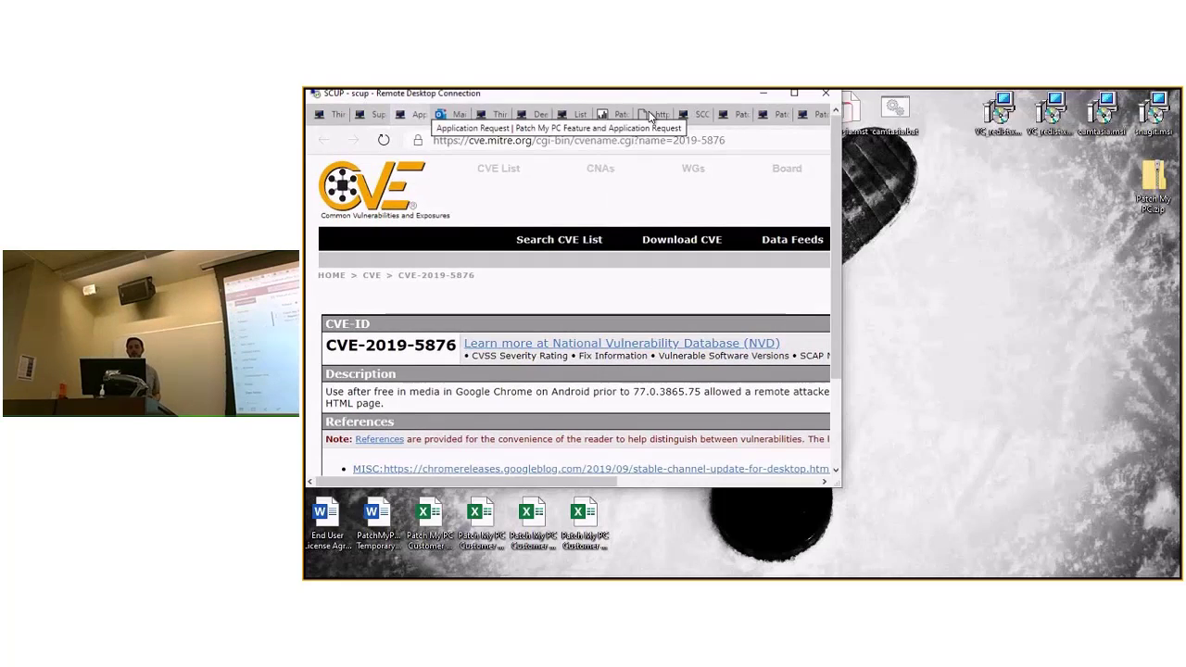
click(794, 92)
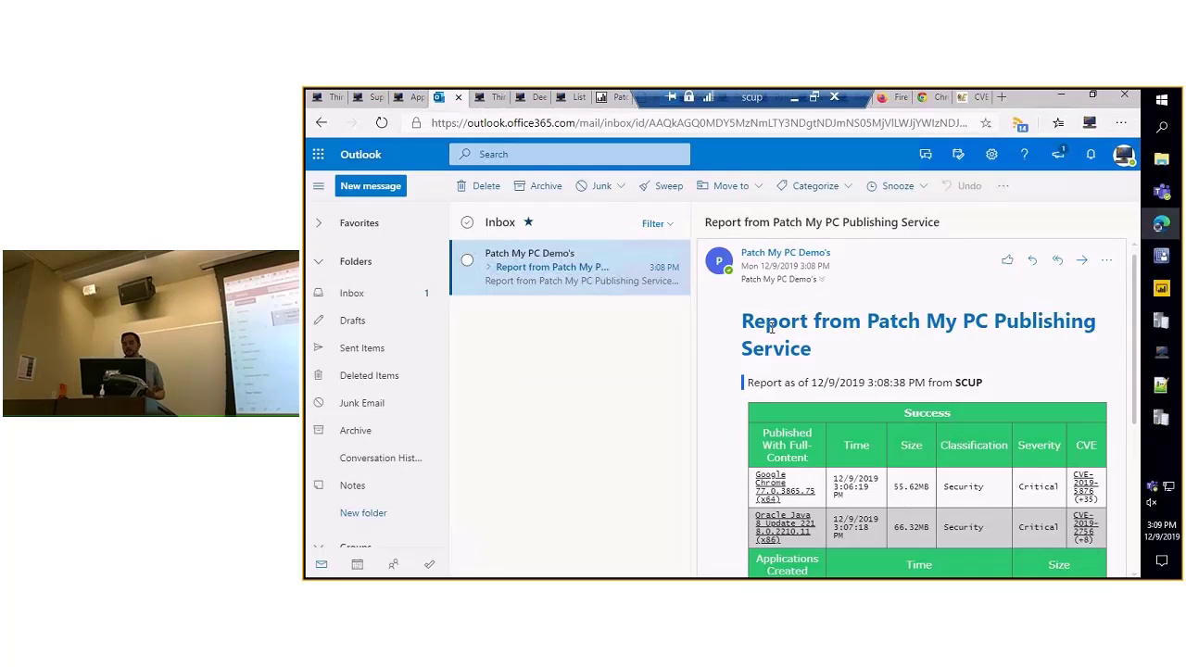
scroll(769, 327, down, 2)
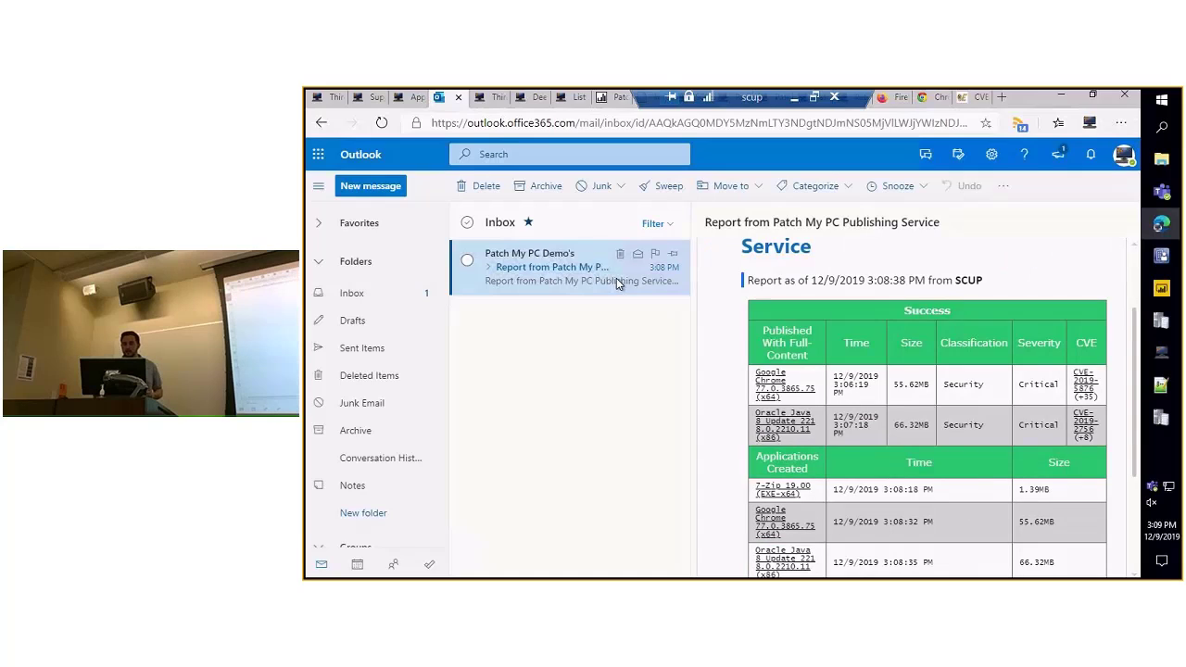
double_click(616, 278)
click(893, 114)
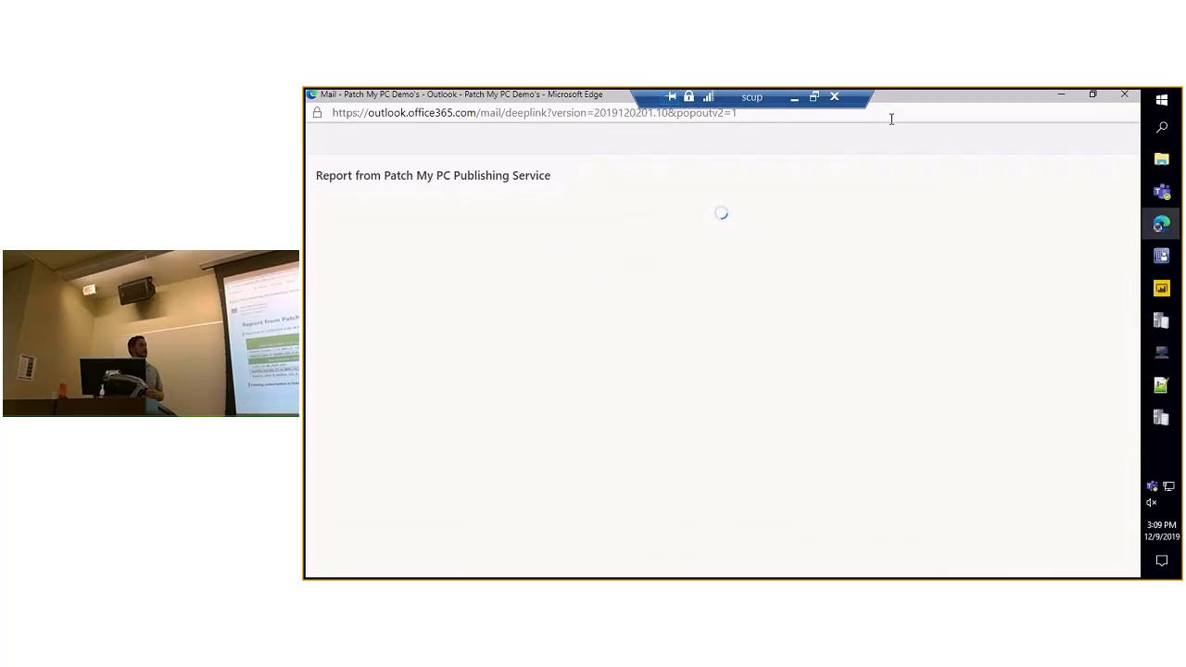